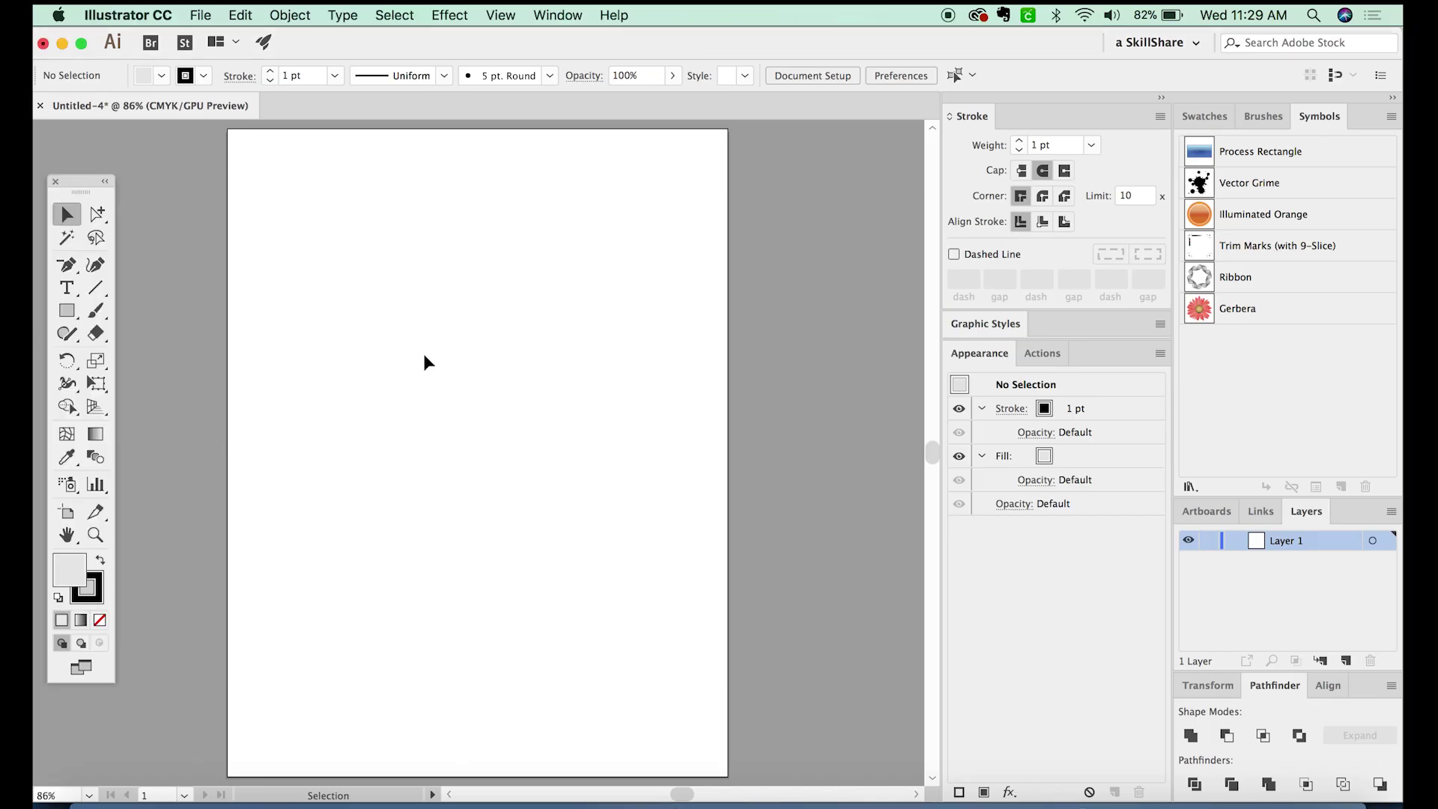
Step: Activate the Shaper tool from the Tools panel on the empty artboard
left_click(66, 334)
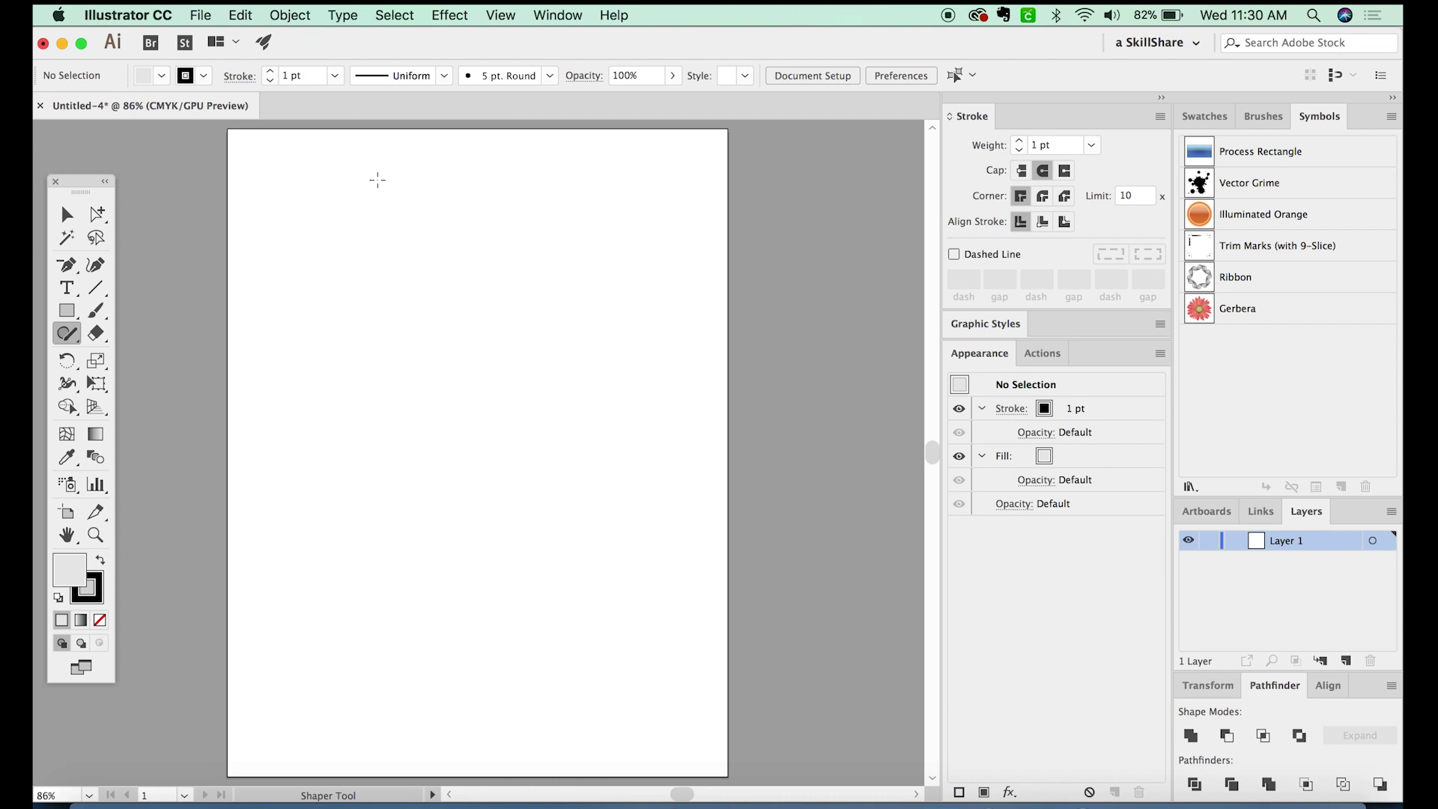
Step: Sketch a circle at the top left and two rectangles beside and below it
left_click_drag(379, 221, 374, 244)
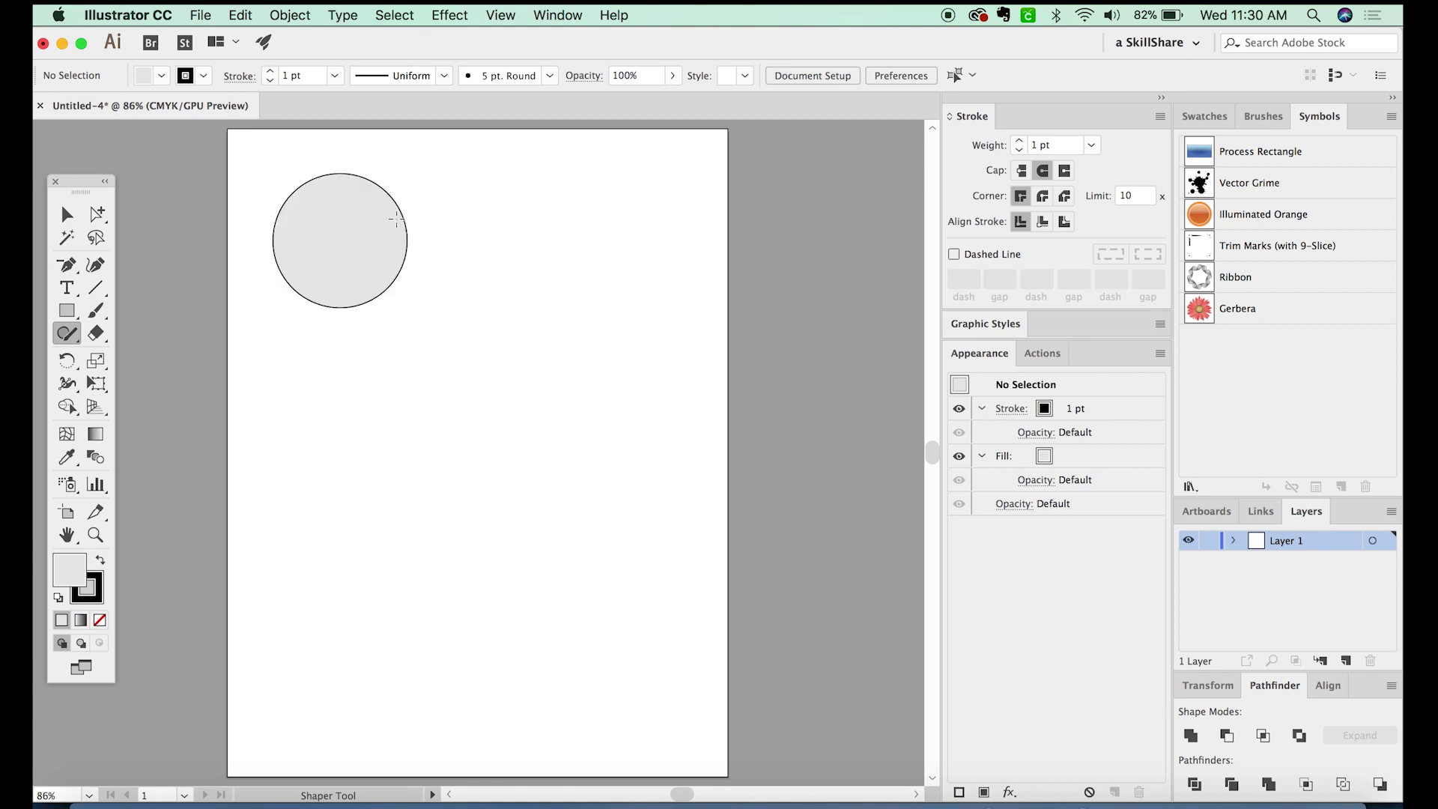
mouse_move(480, 272)
left_mouse_down()
mouse_move(499, 203)
mouse_move(589, 204)
mouse_move(582, 282)
mouse_move(479, 304)
left_mouse_up()
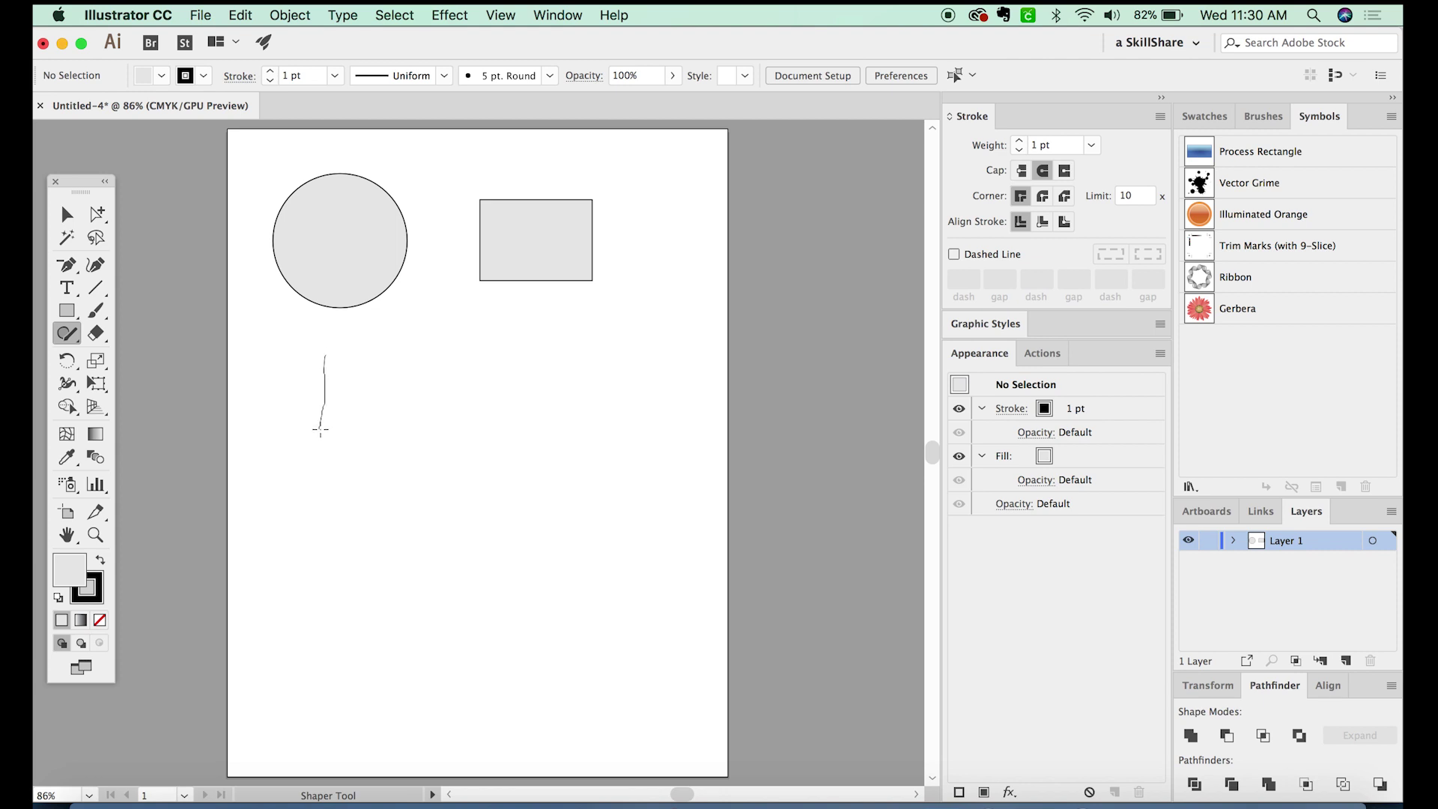
left_click_drag(320, 429, 563, 443)
mouse_move(568, 377)
left_mouse_down()
mouse_move(573, 350)
mouse_move(408, 338)
mouse_move(321, 350)
left_mouse_up()
Step: Sketch a square, a triangle beside it, and a hexagon right of the wide rectangle
mouse_move(347, 491)
left_mouse_down()
mouse_move(348, 572)
mouse_move(435, 573)
mouse_move(430, 482)
mouse_move(347, 485)
left_mouse_up()
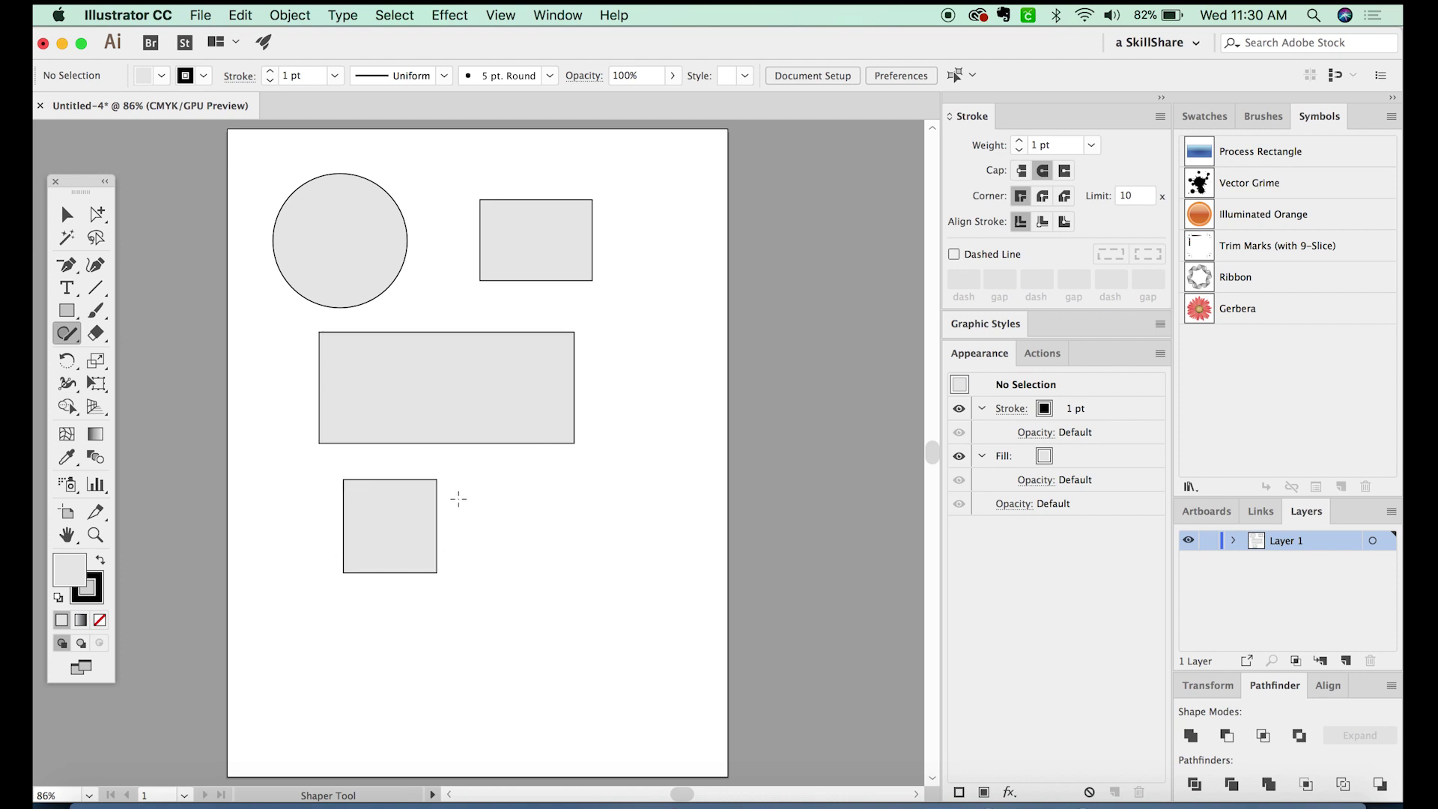
mouse_move(496, 574)
left_mouse_down()
mouse_move(552, 487)
mouse_move(505, 574)
left_mouse_up()
left_click_drag(74, 183, 93, 247)
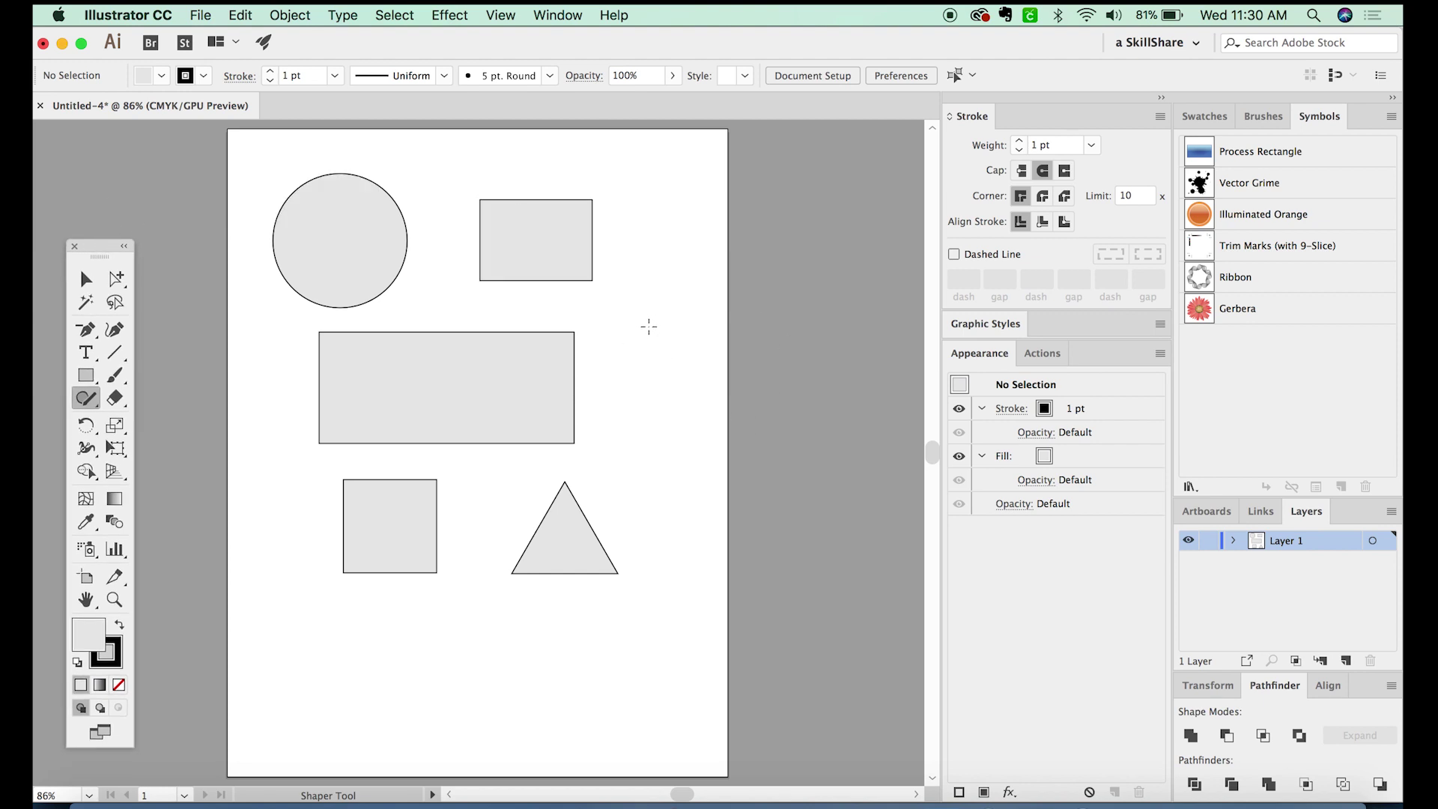
mouse_move(648, 326)
left_mouse_down()
mouse_move(613, 369)
mouse_move(613, 419)
mouse_move(650, 445)
mouse_move(688, 399)
mouse_move(682, 352)
mouse_move(648, 325)
left_mouse_up()
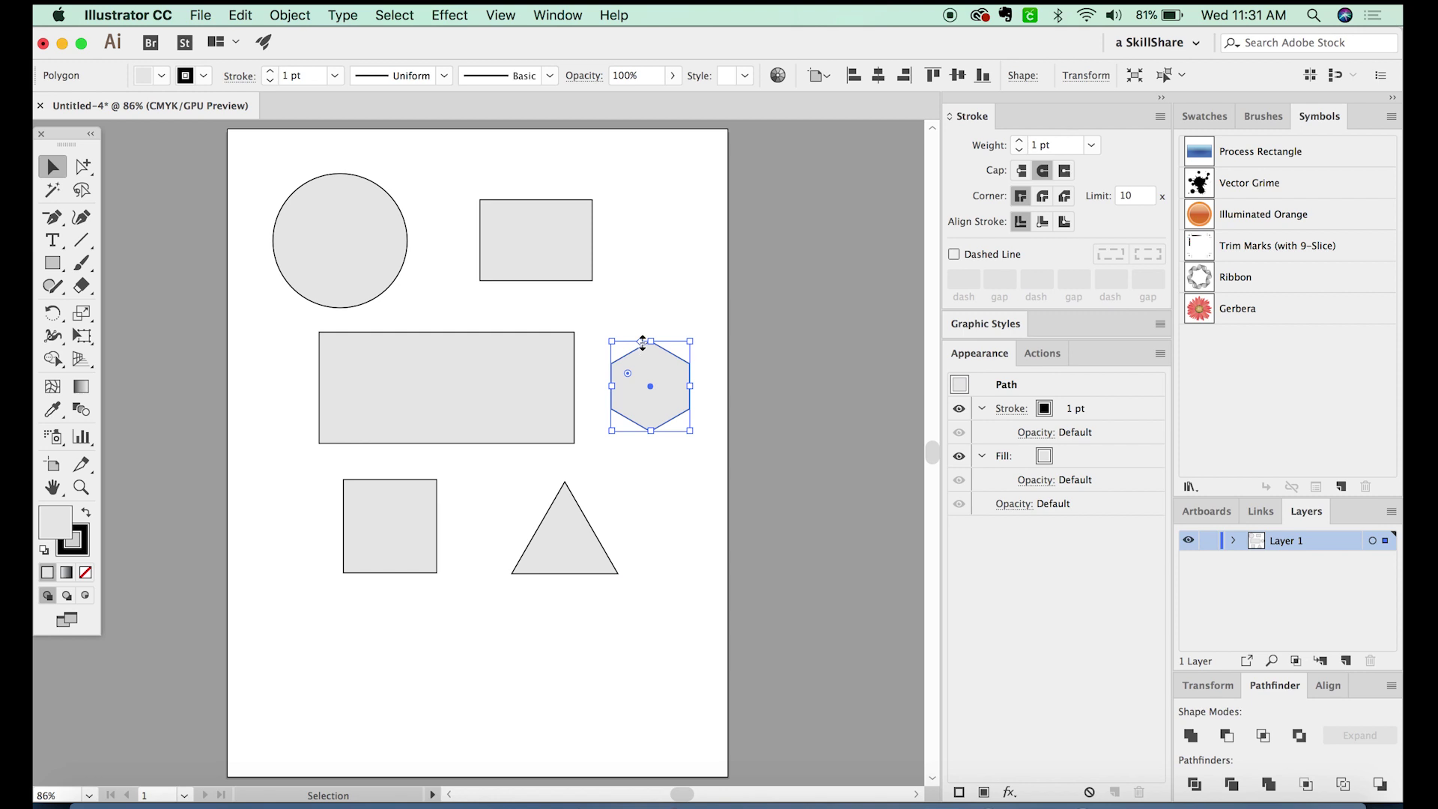
Step: Zoom in on the hexagon and round its corners, trying 10 sides before returning to six
key("z")
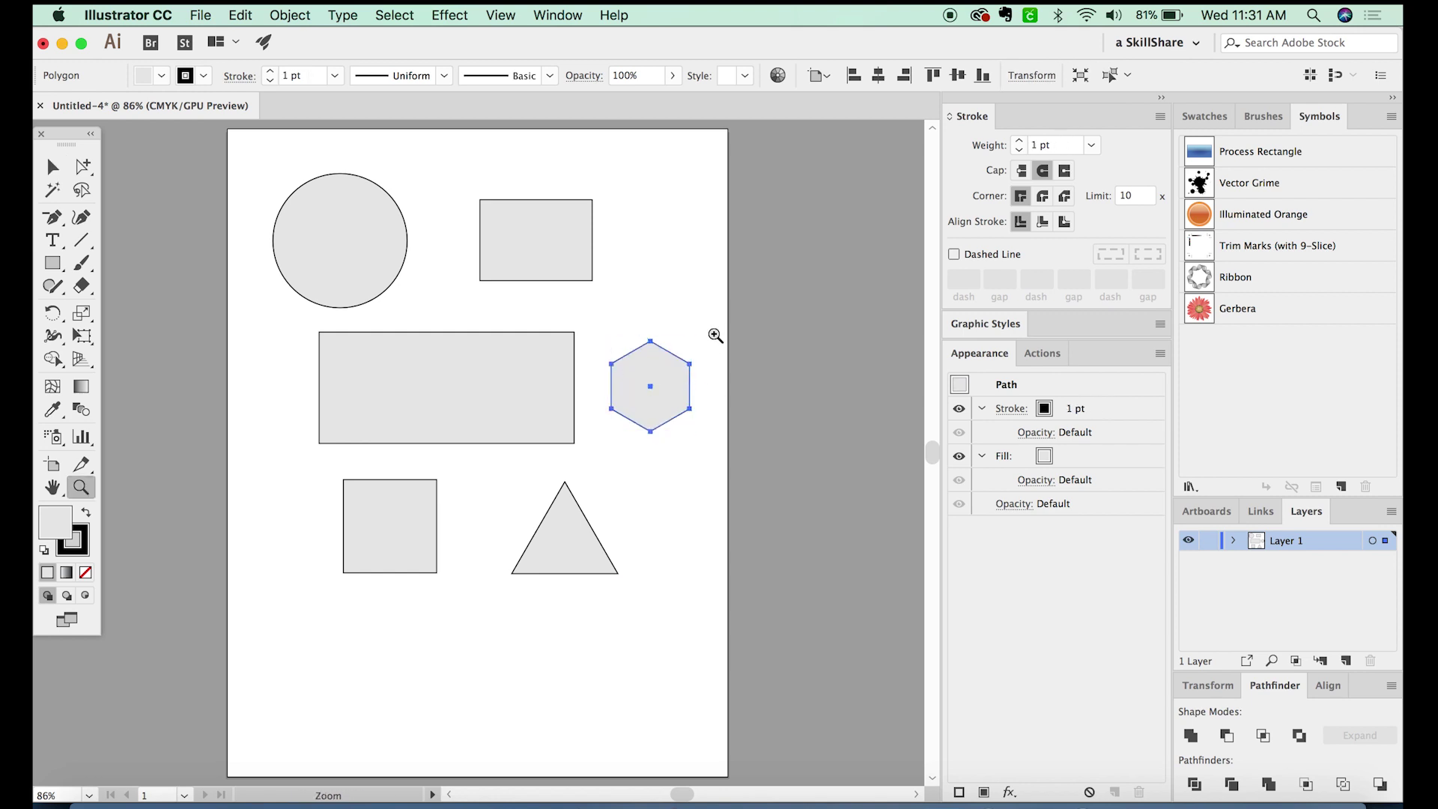
left_click(689, 393)
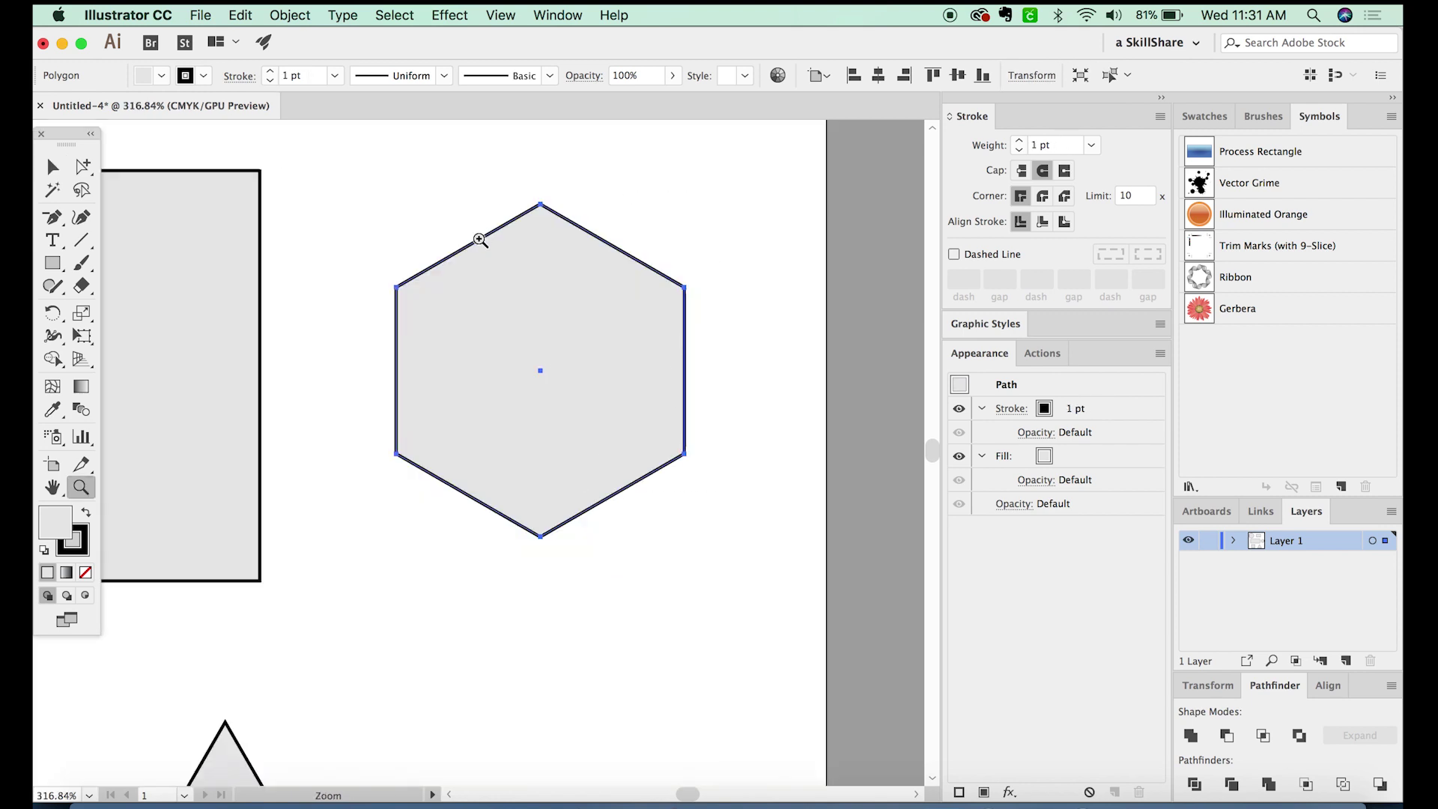
key("v")
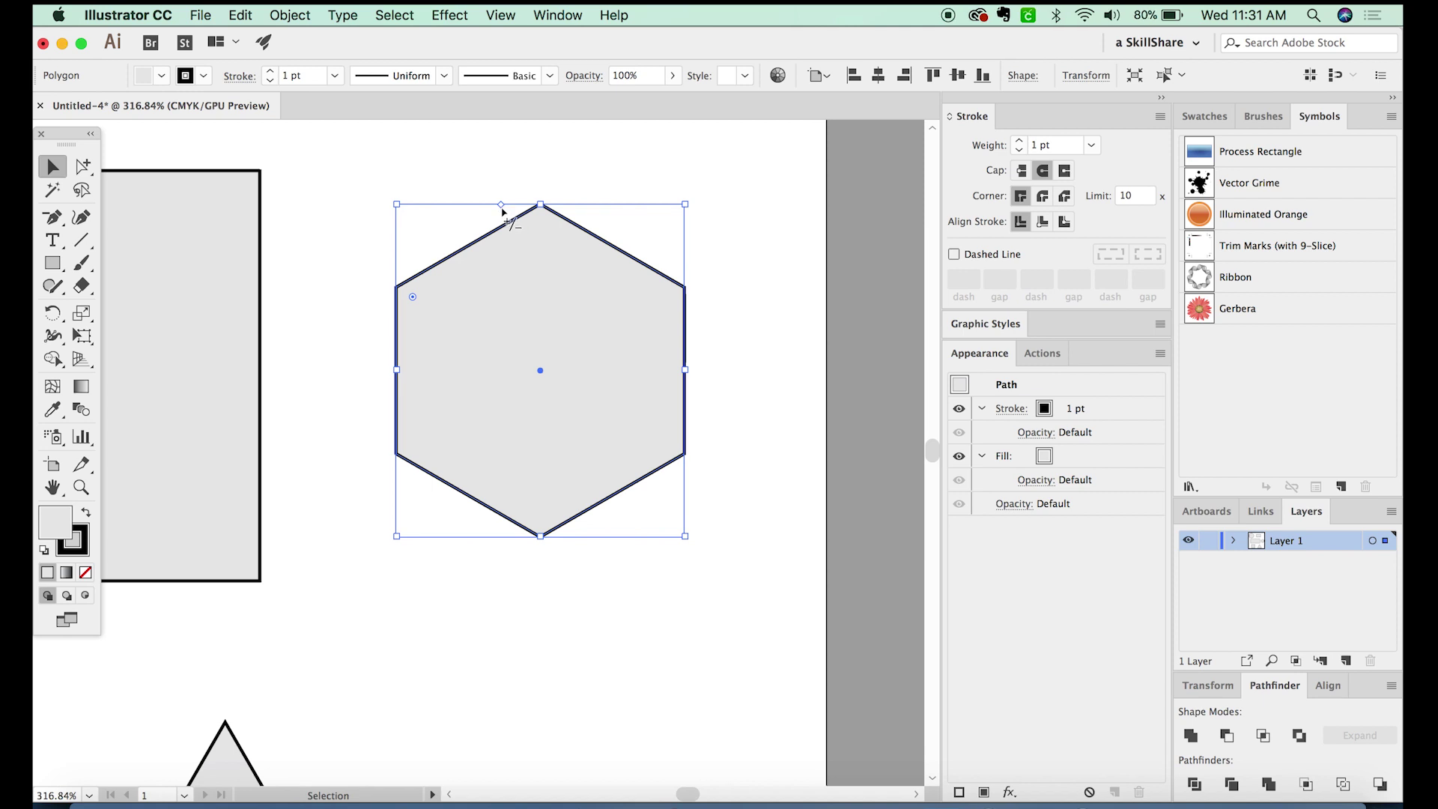
left_click_drag(503, 211, 632, 234)
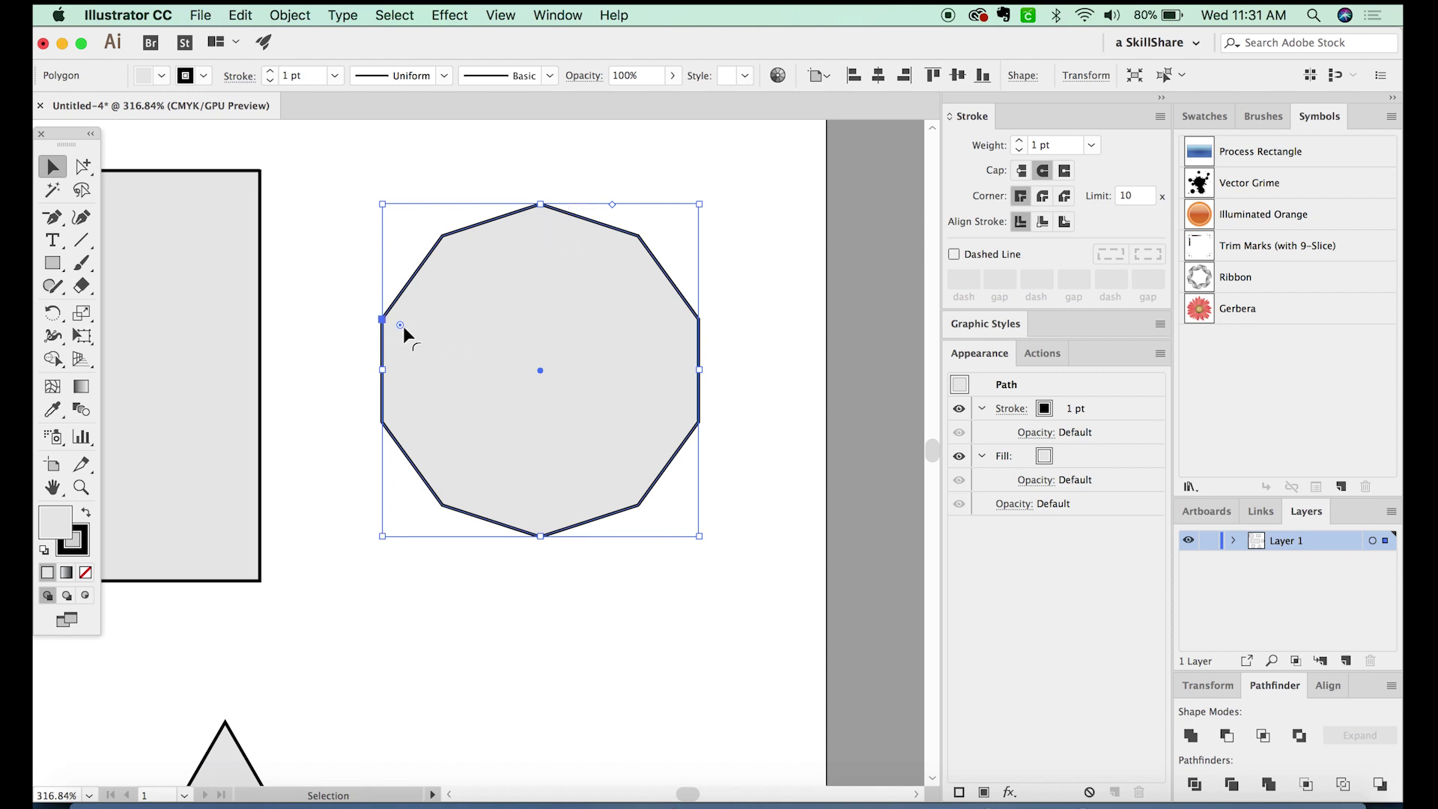
mouse_move(401, 327)
left_mouse_down()
mouse_move(459, 347)
mouse_move(427, 321)
mouse_move(401, 325)
left_mouse_up()
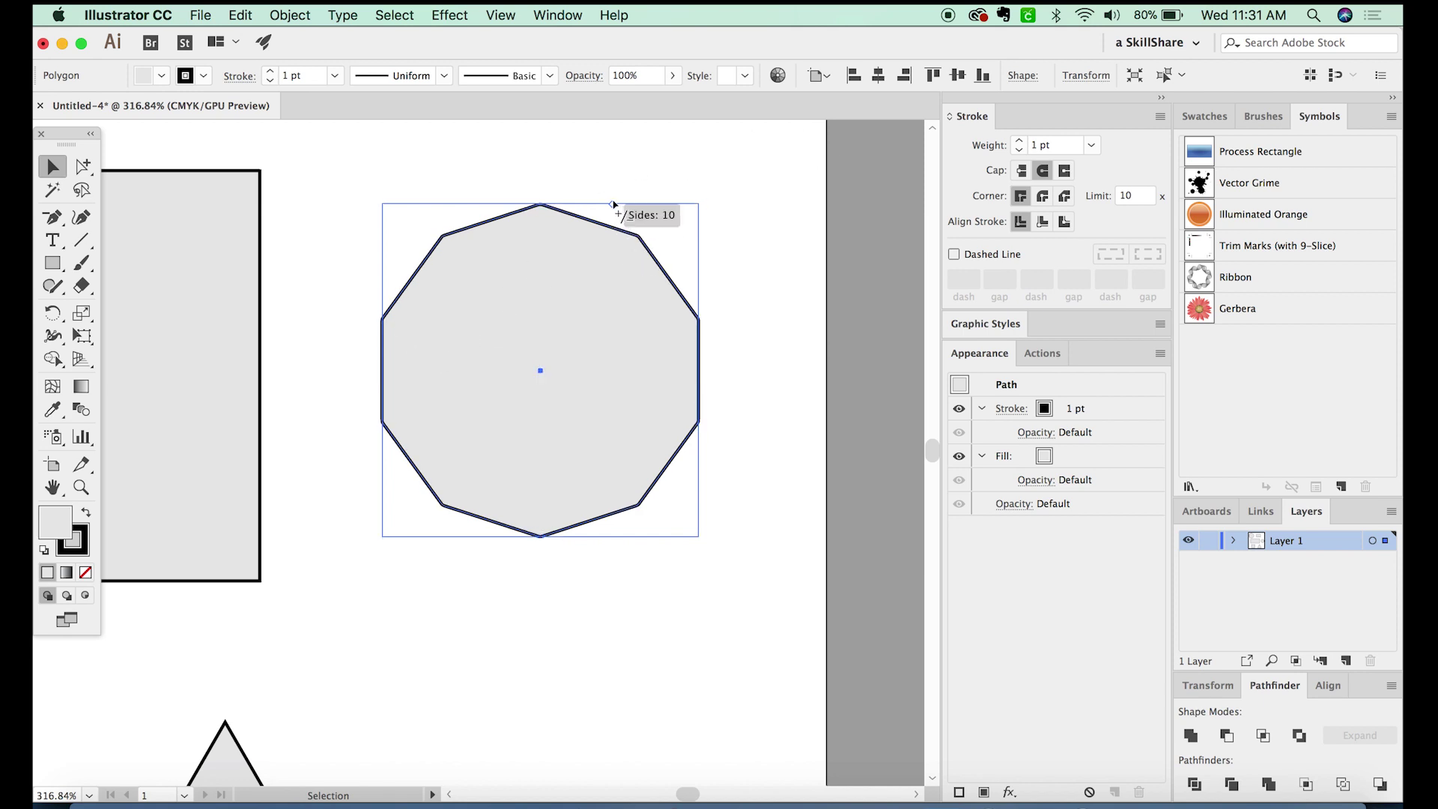
left_click_drag(612, 205, 454, 344)
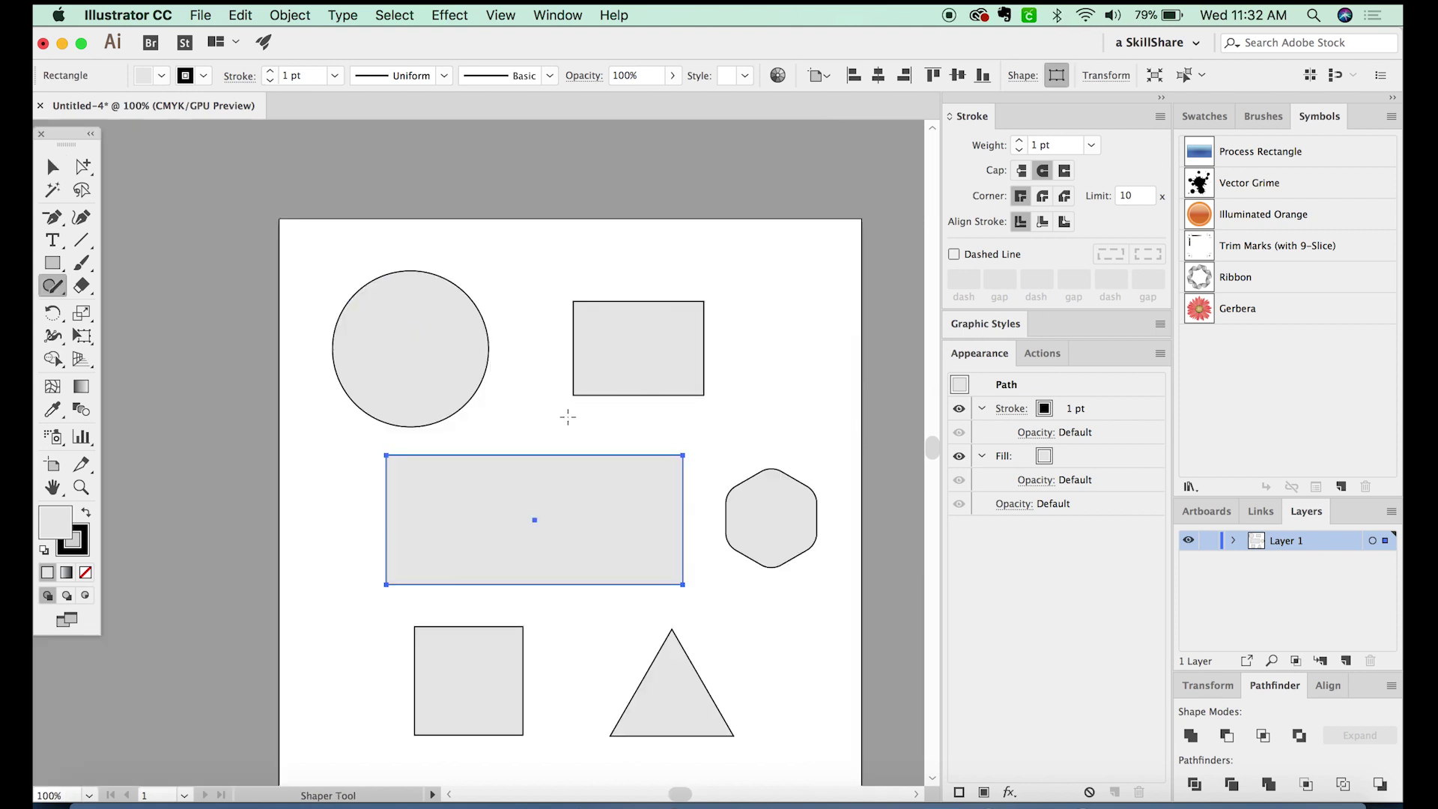
Step: Scribble away both rectangles, the hexagon and the triangle, then bring the circle and square into view
left_click(619, 263)
mouse_move(619, 430)
left_mouse_down()
mouse_move(575, 487)
mouse_move(585, 569)
left_mouse_up()
mouse_move(659, 238)
left_mouse_down()
mouse_move(631, 267)
mouse_move(621, 341)
left_mouse_up()
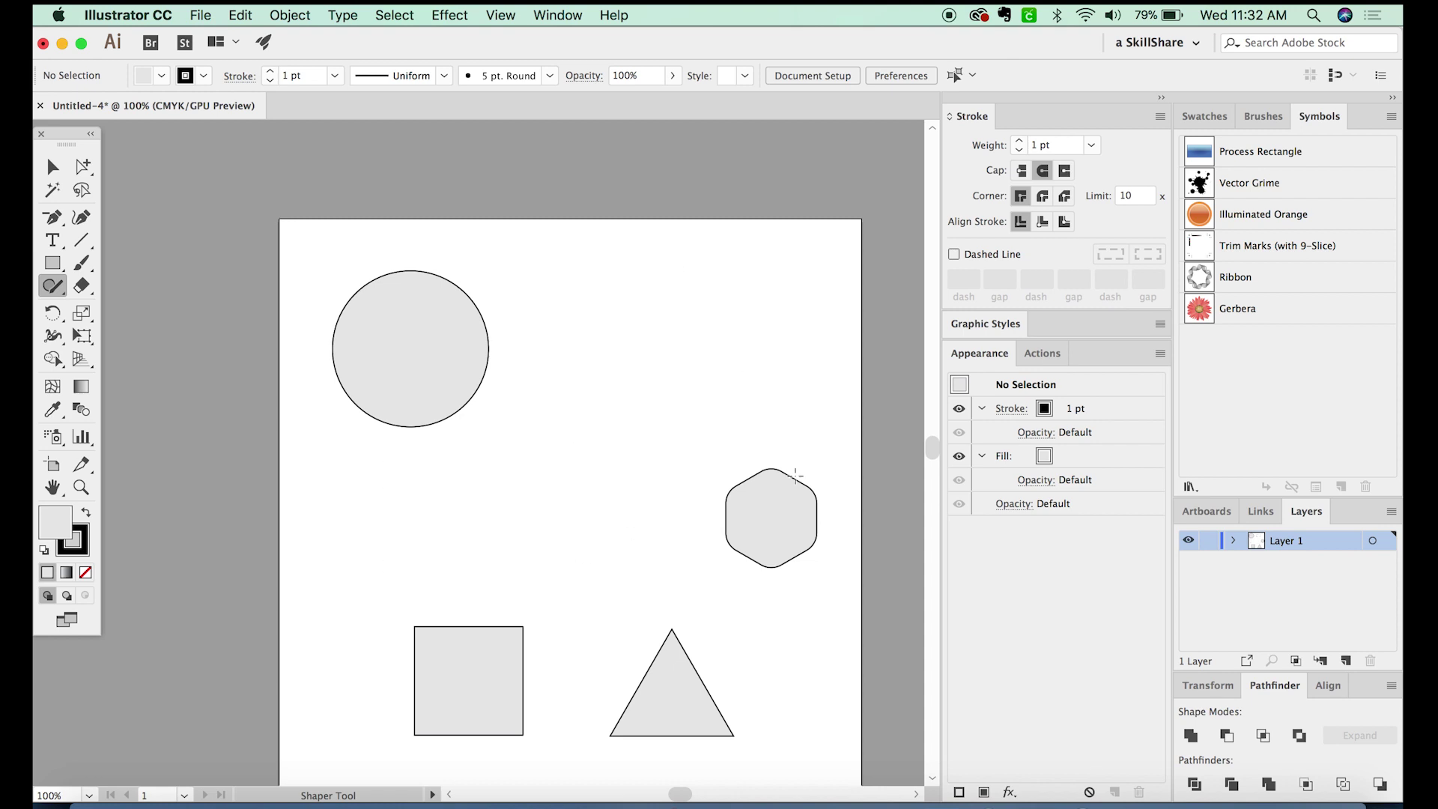
mouse_move(764, 445)
left_mouse_down()
mouse_move(778, 474)
mouse_move(767, 506)
left_mouse_up()
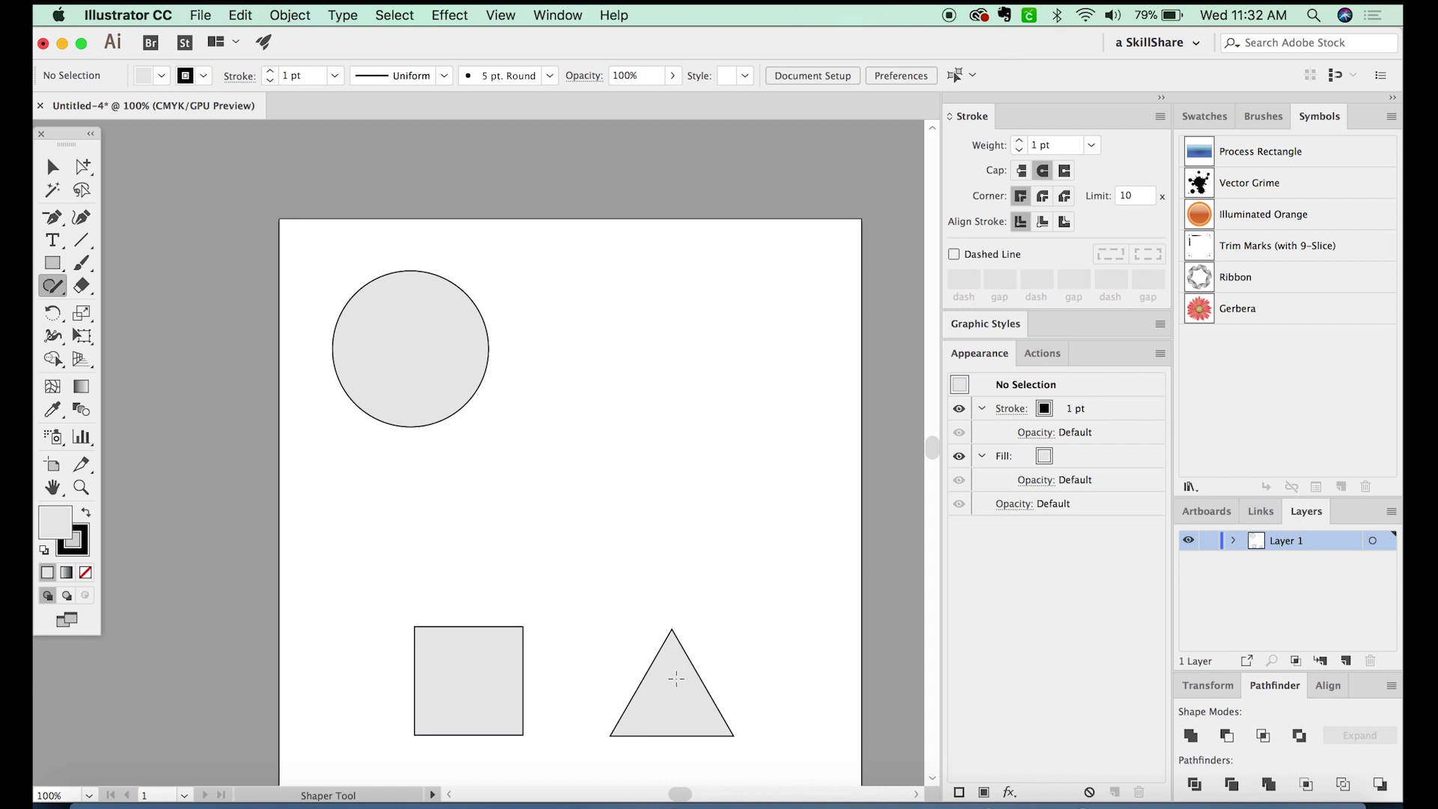
mouse_move(646, 695)
left_mouse_down()
mouse_move(694, 711)
mouse_move(656, 743)
left_mouse_up()
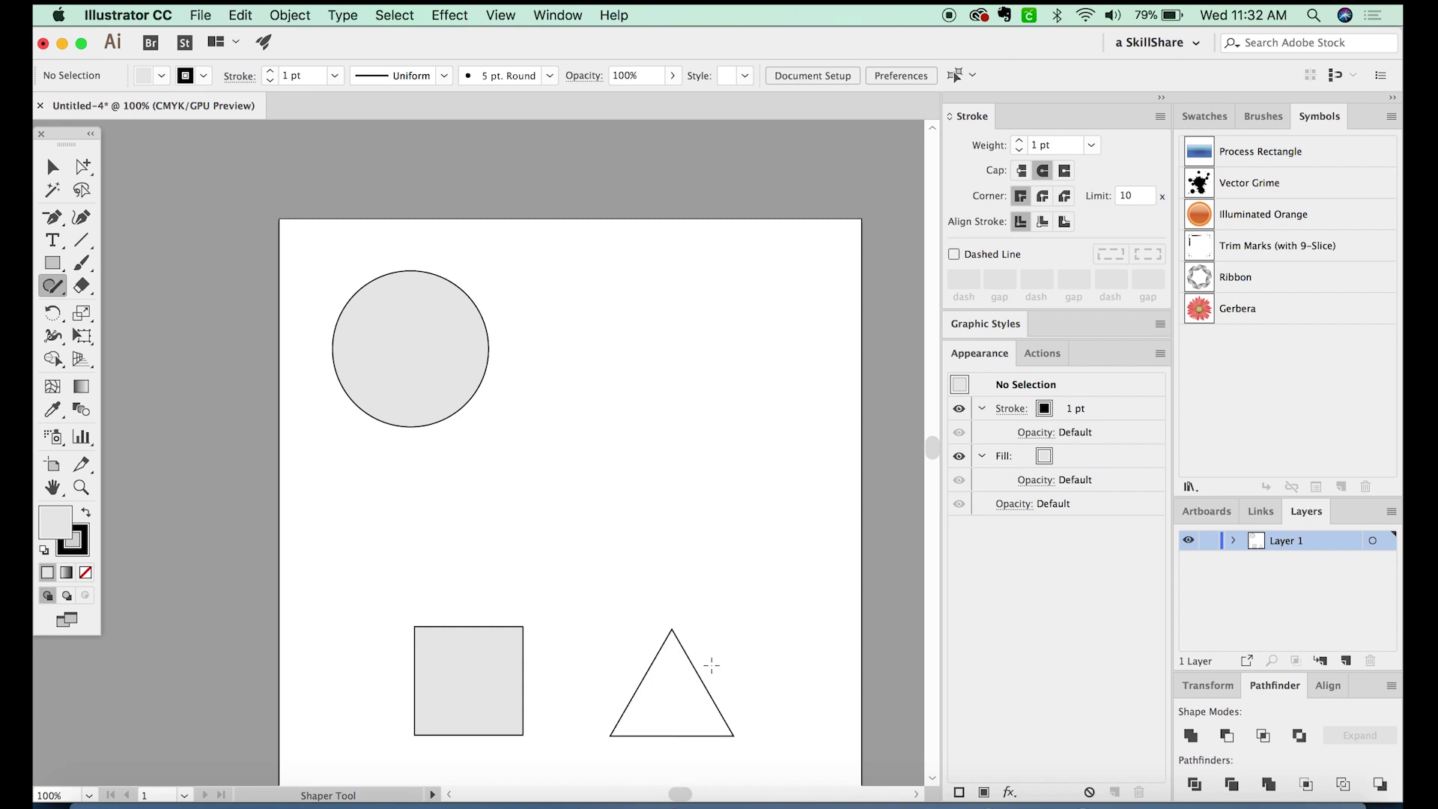
mouse_move(711, 664)
left_mouse_down()
mouse_move(678, 697)
mouse_move(684, 756)
left_mouse_up()
left_click_drag(459, 503, 424, 440)
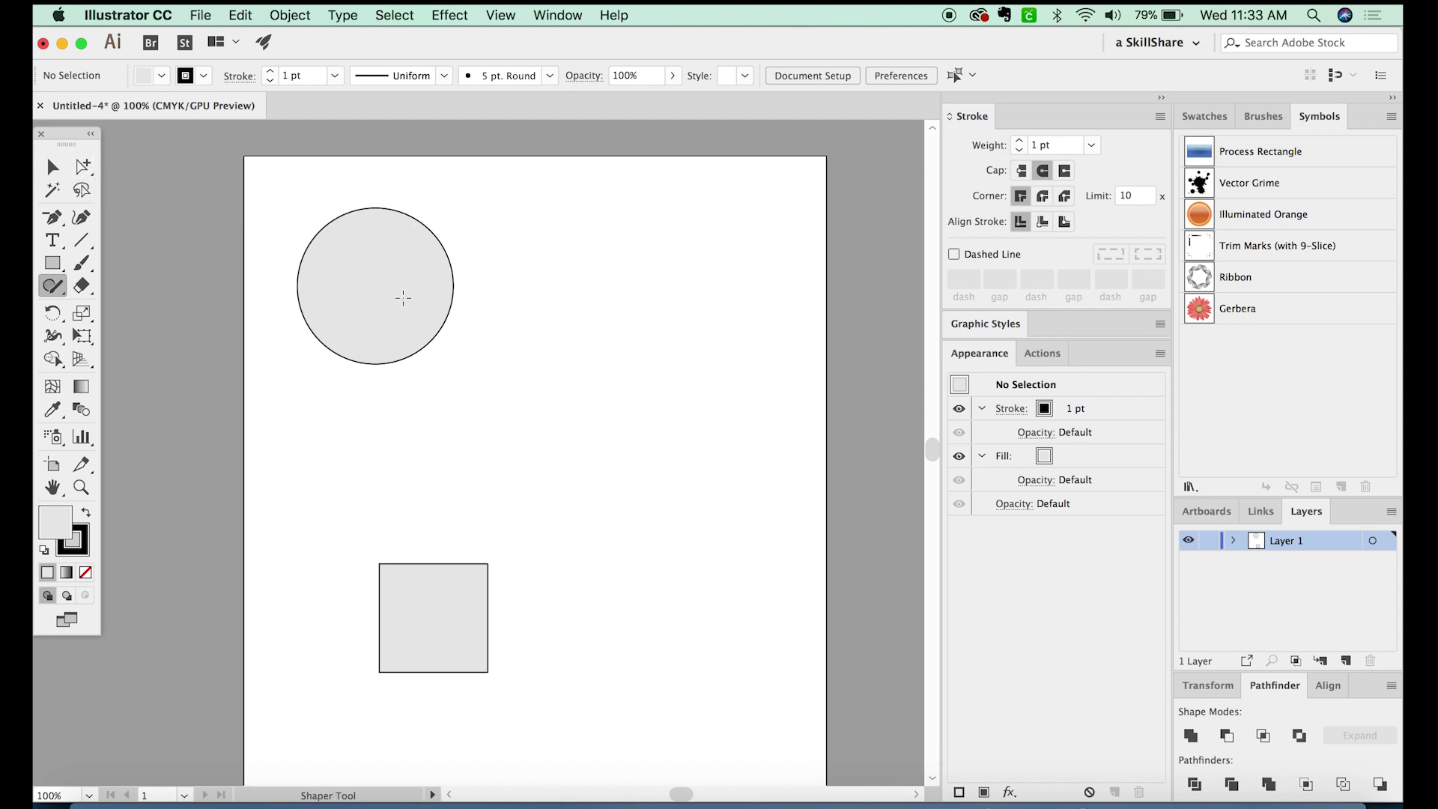
Step: Move the circle onto the square and shift both up-right, then undo back to unfilled outlines
left_click(371, 298)
left_click_drag(342, 283, 470, 518)
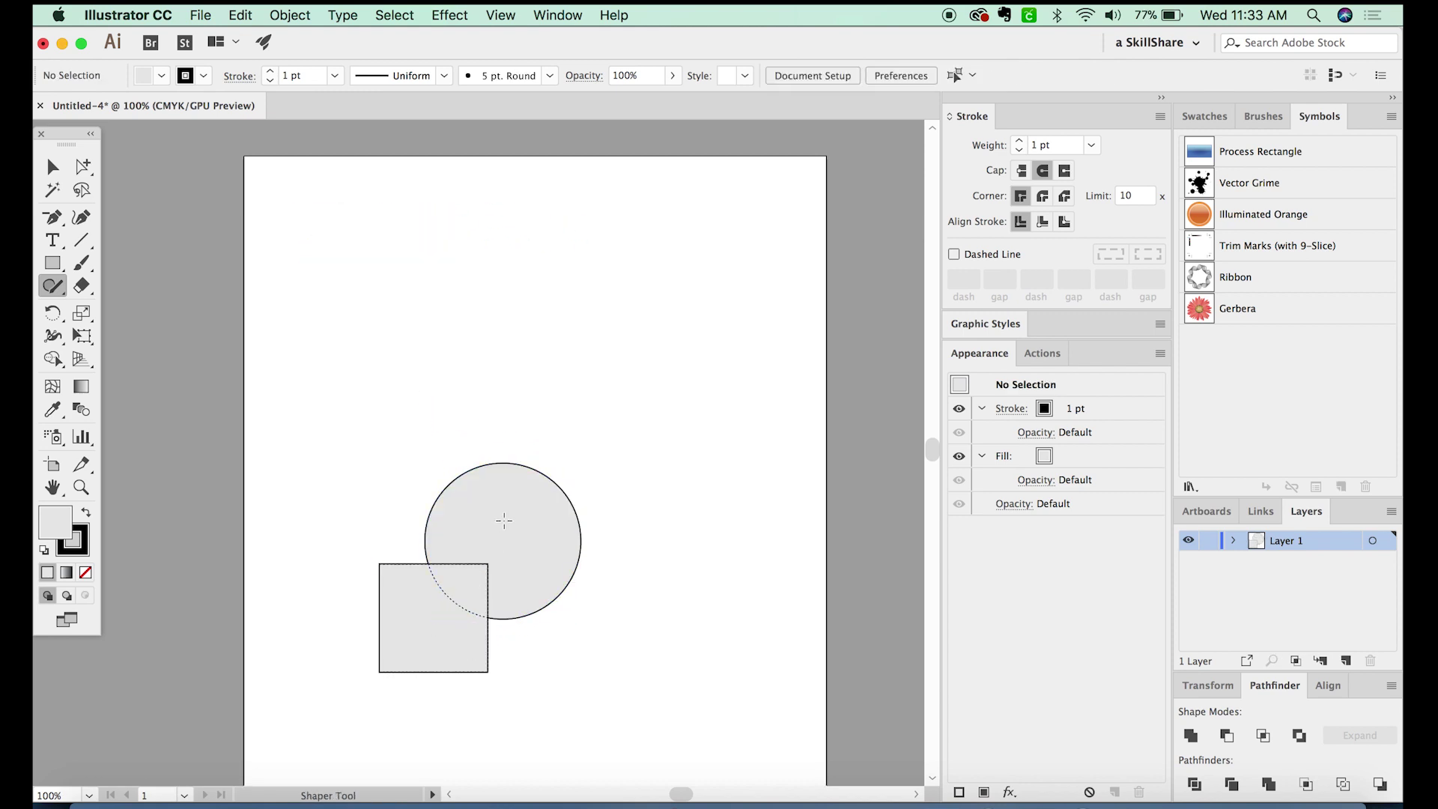
left_click(505, 522)
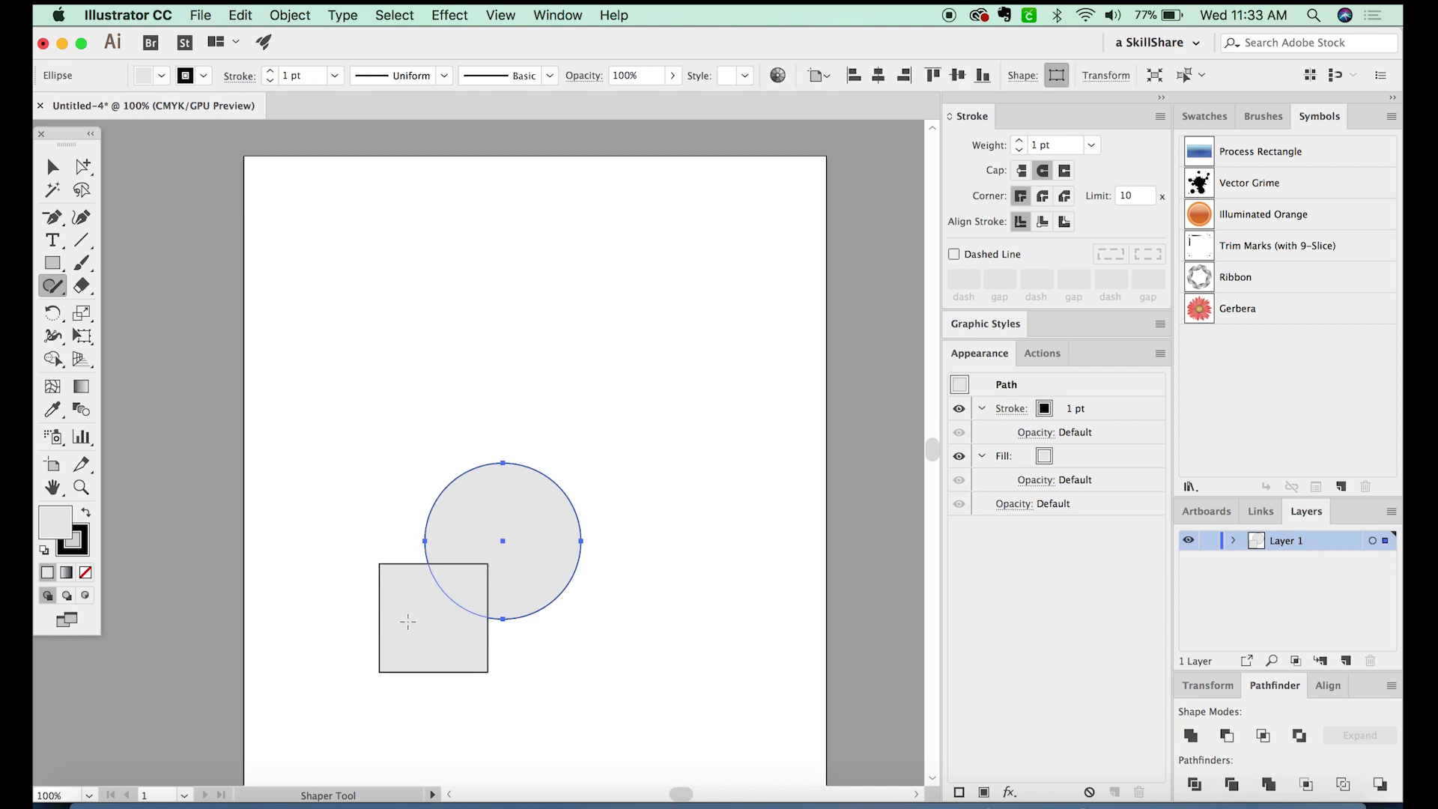
left_click(408, 620, "shift")
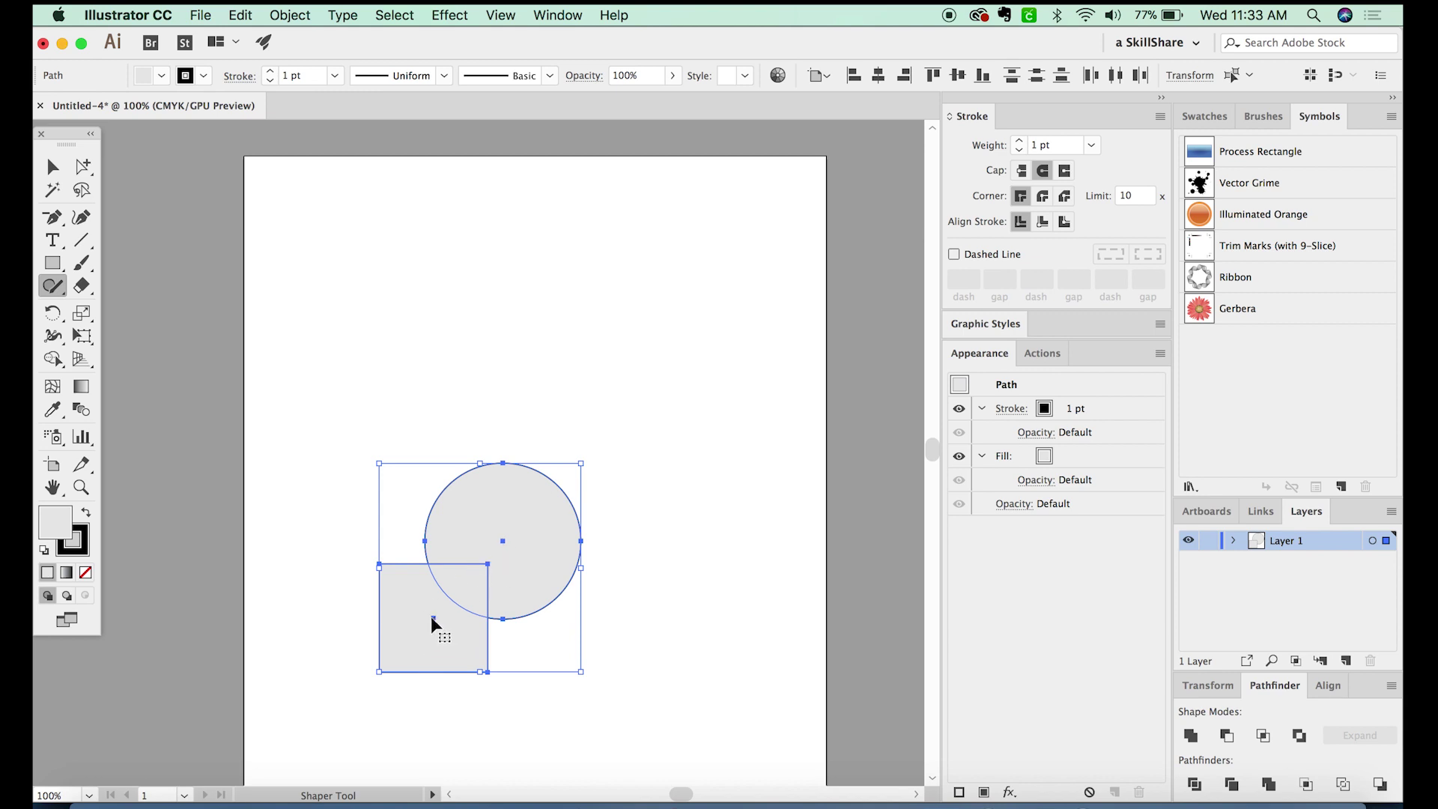
left_click_drag(417, 641, 475, 590)
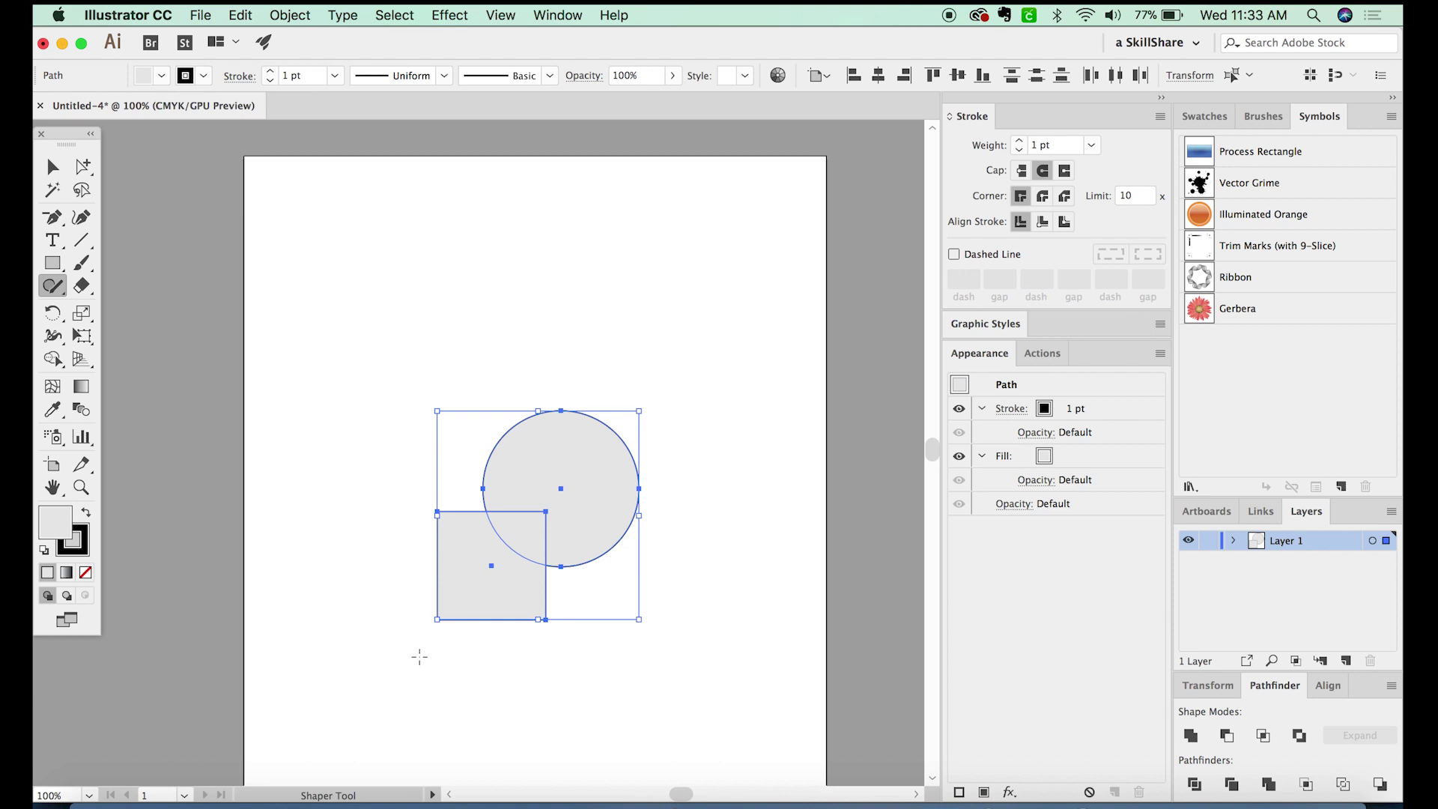
key("super+z")
key("super+z")
key("super+z")
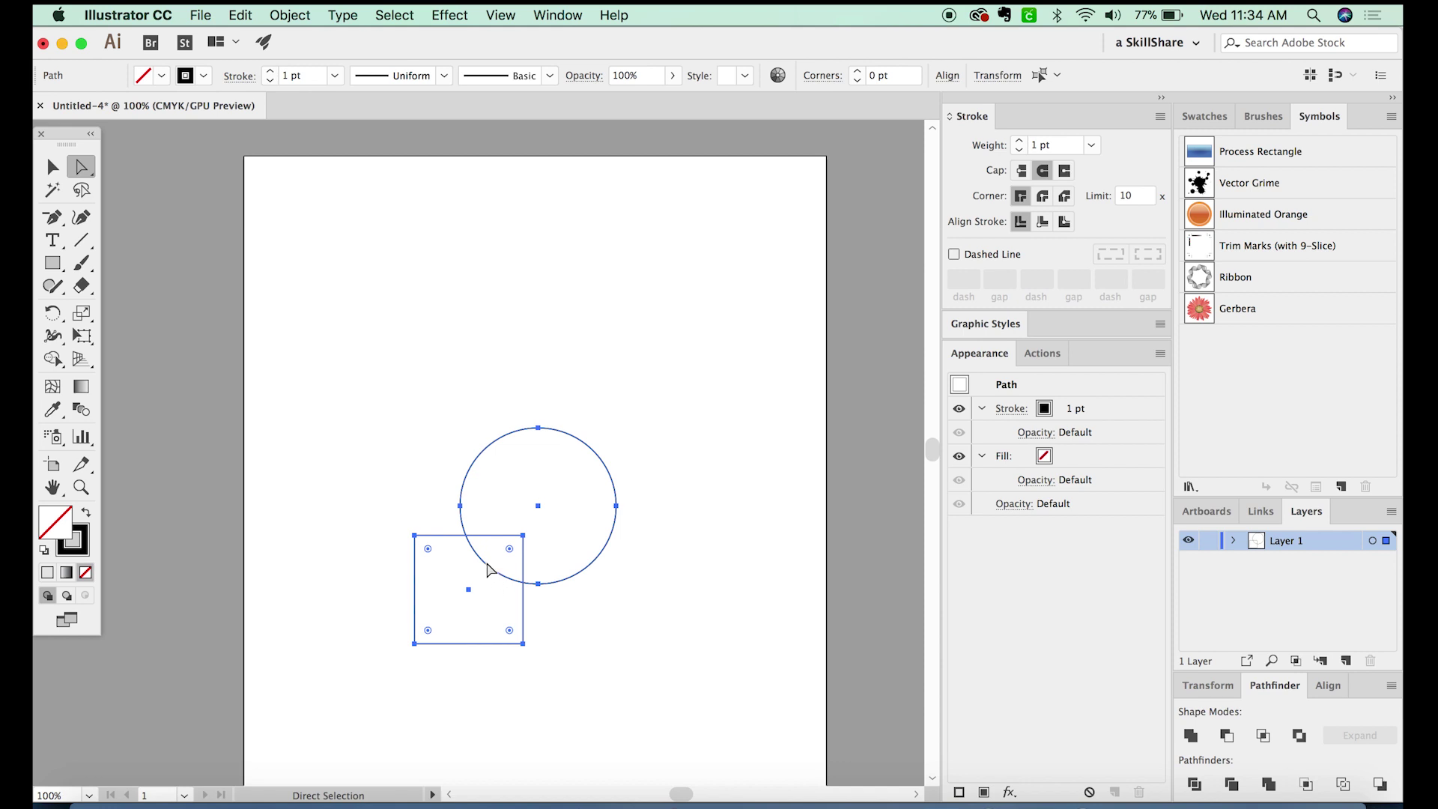
Step: Scribble across the circle and square to merge them into one Shaper Group, briefly checking Outline view
left_click(53, 285)
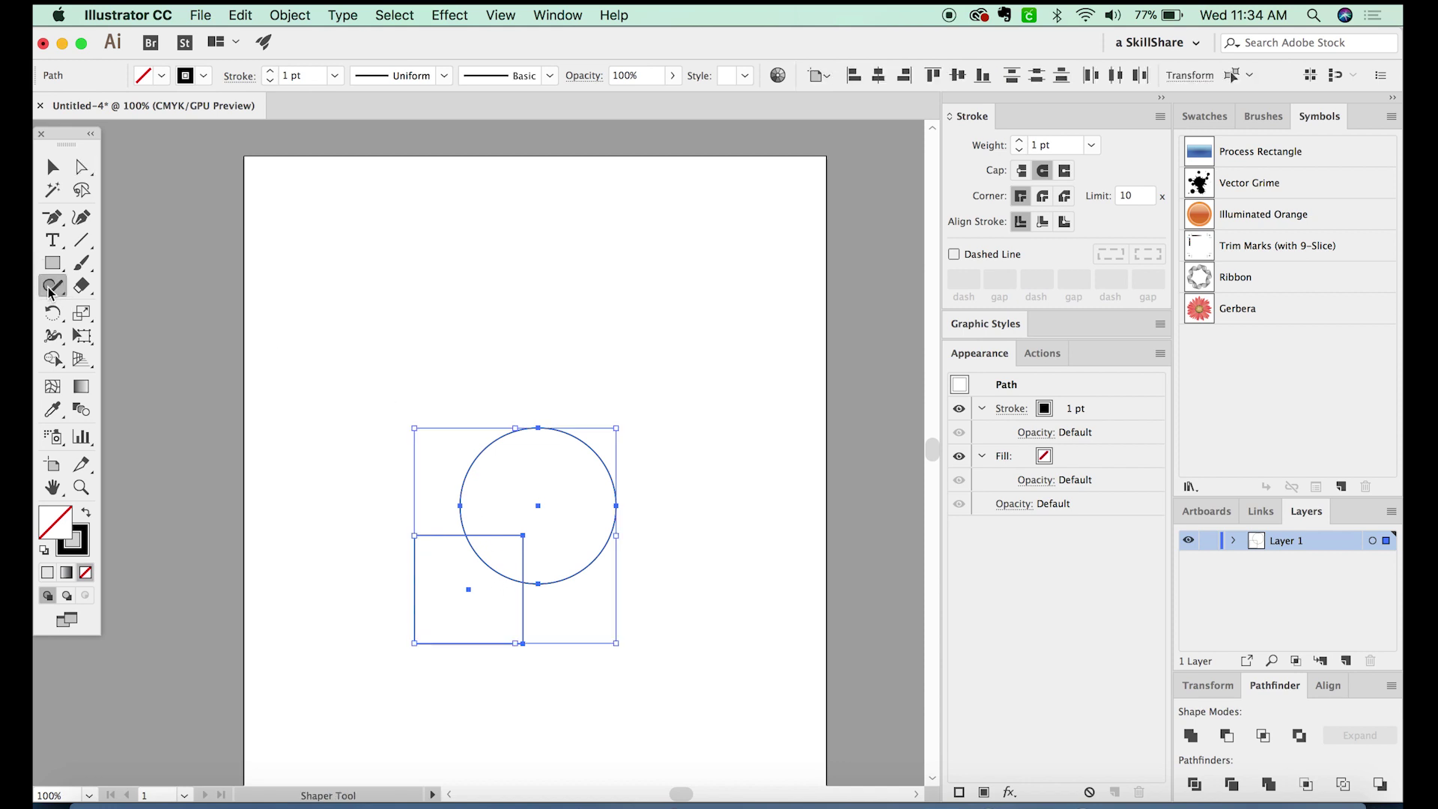
left_click_drag(426, 592, 566, 524)
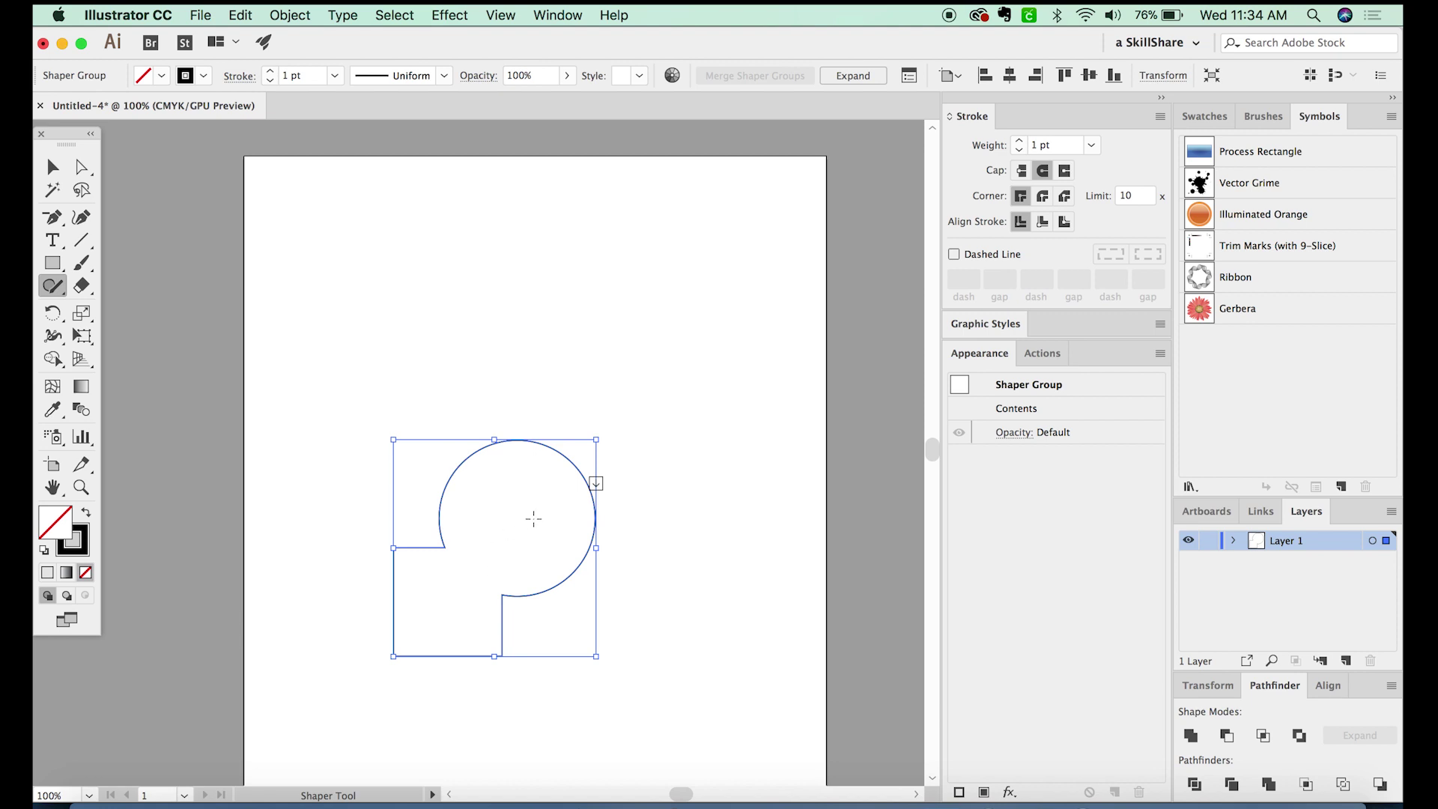
key("super+y")
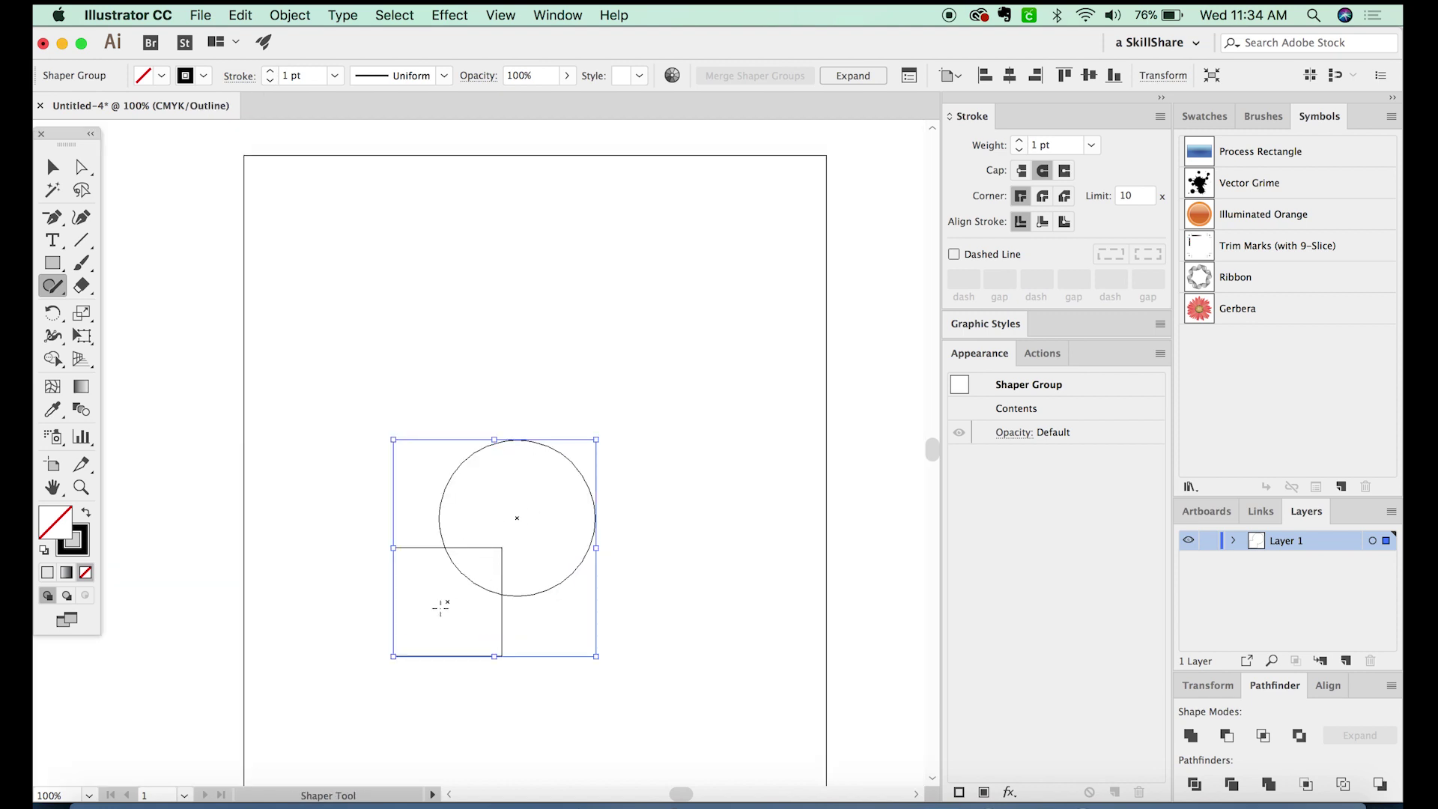
key("super+y")
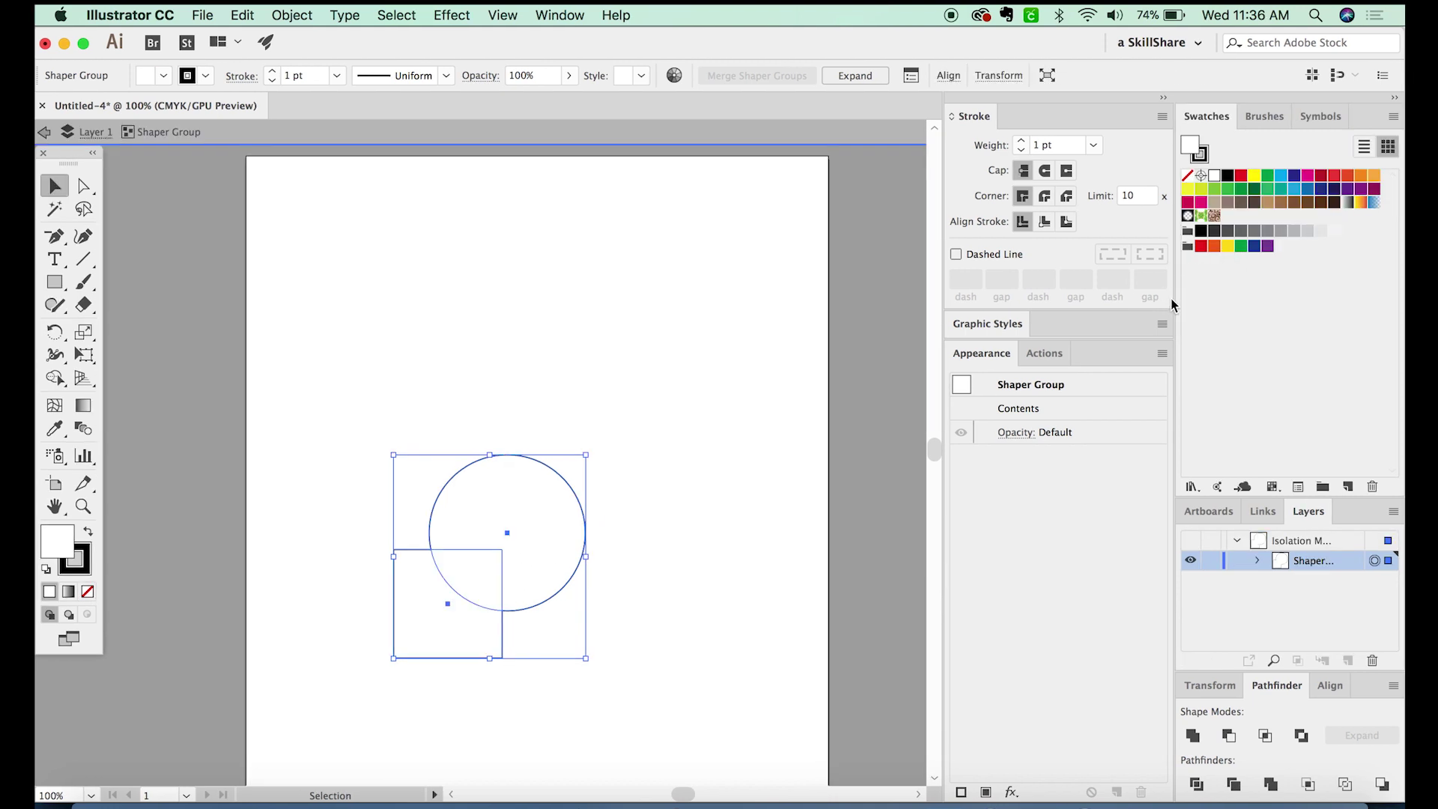
Step: Fill the Shaper Group with yellow and enlarge it by a corner handle
left_click(1228, 247)
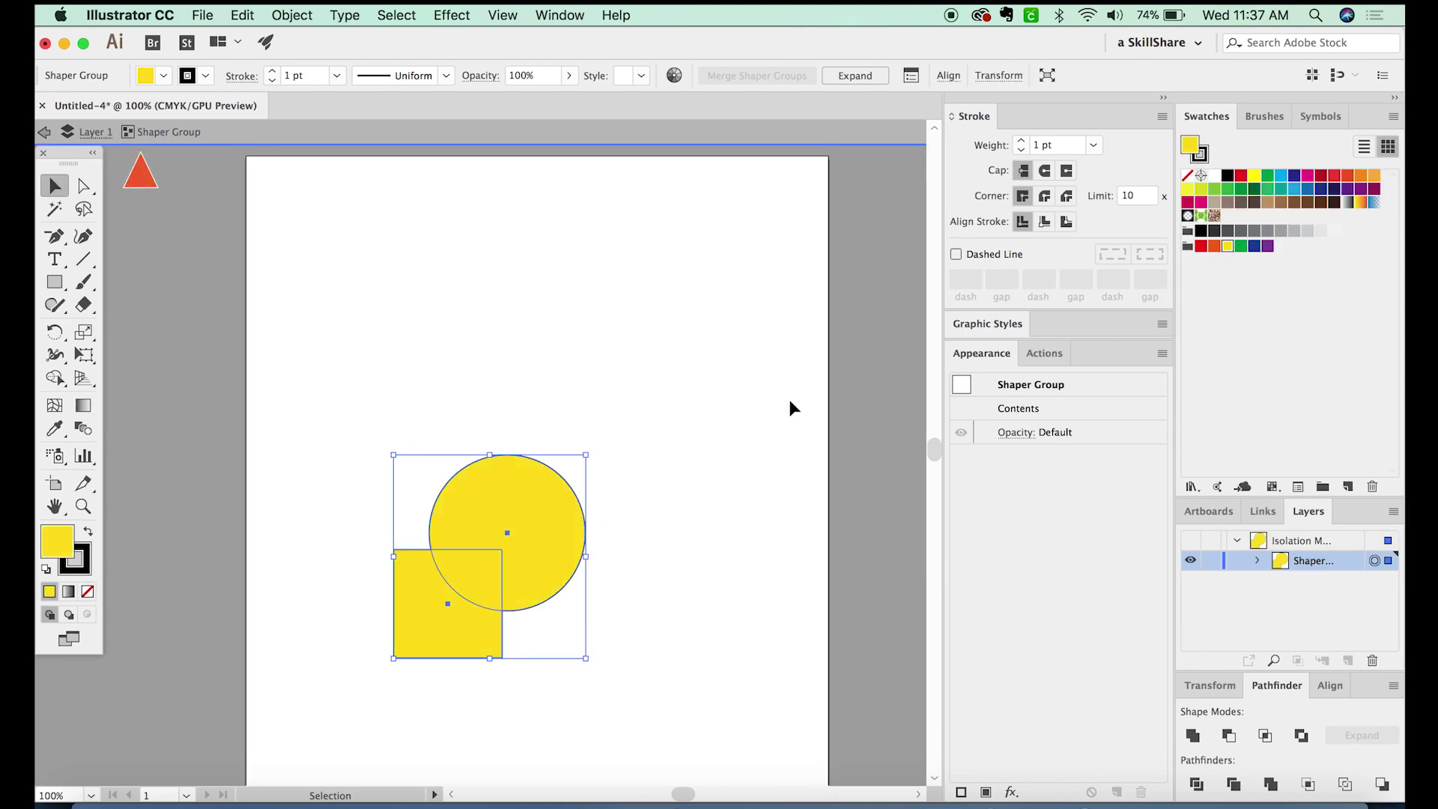
left_click_drag(585, 455, 696, 385)
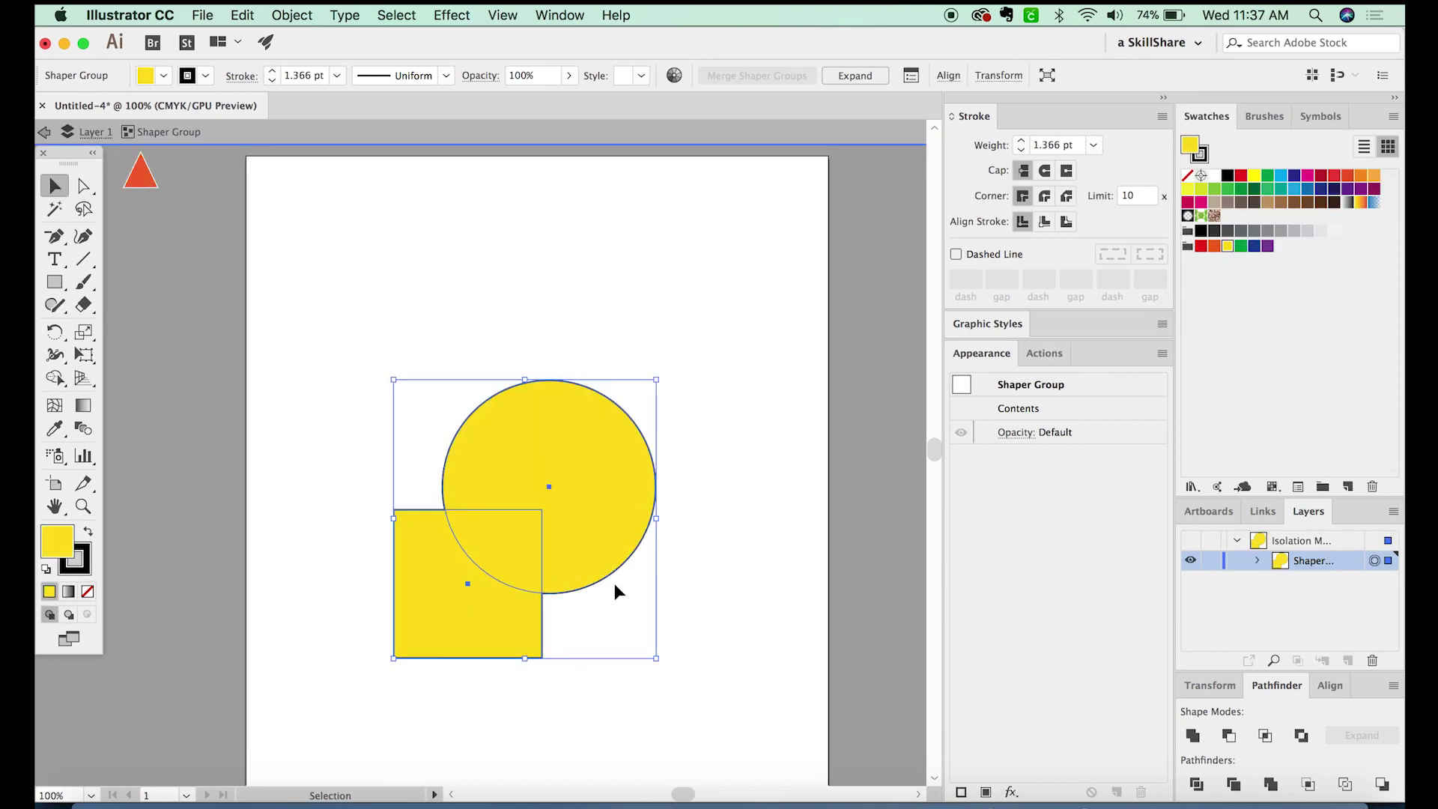
left_click(653, 599)
Step: Move the circle inside the group down and to the right, then select the square
key("a")
left_click(594, 527)
left_click_drag(593, 528, 678, 623)
key("v")
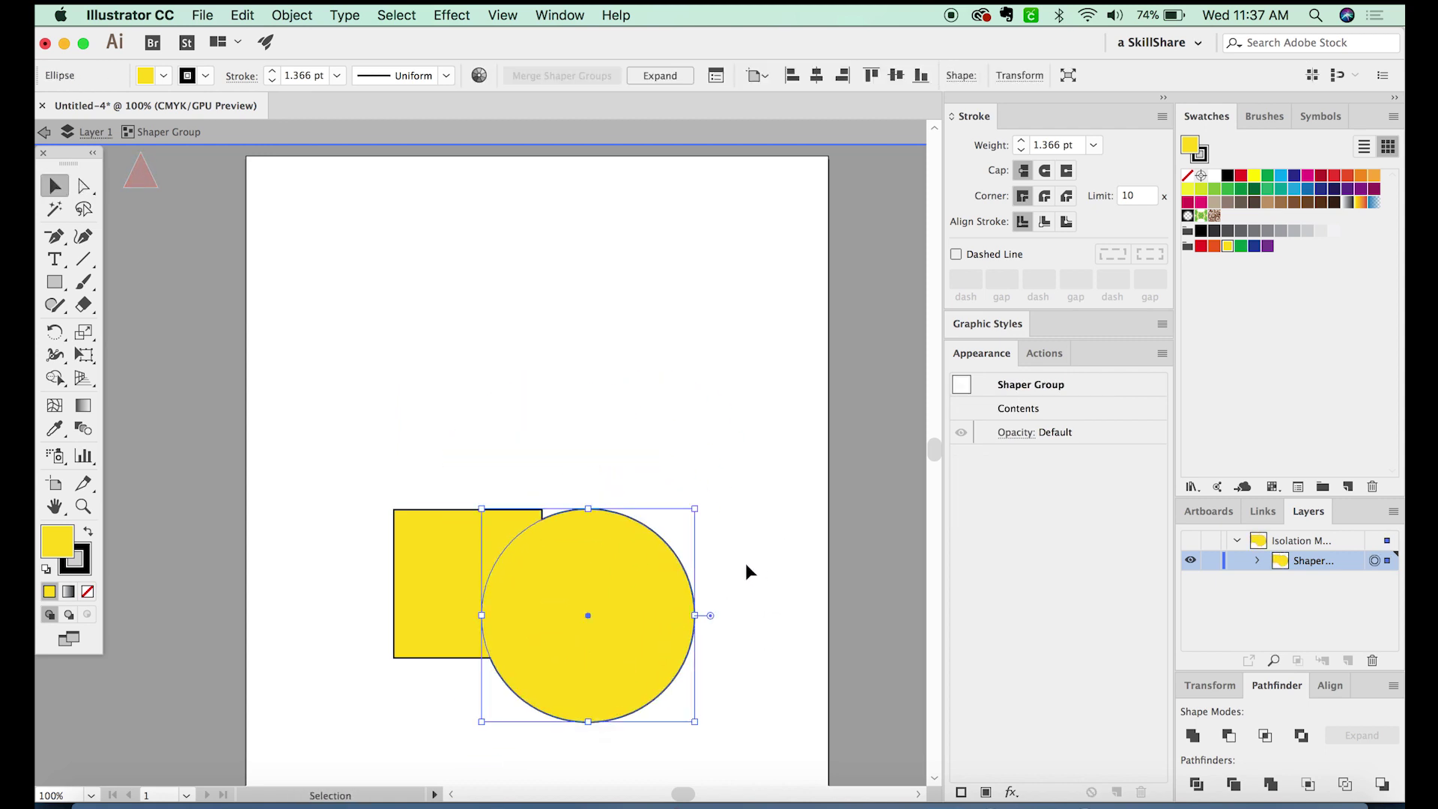
key("e")
key("a")
left_click(434, 597)
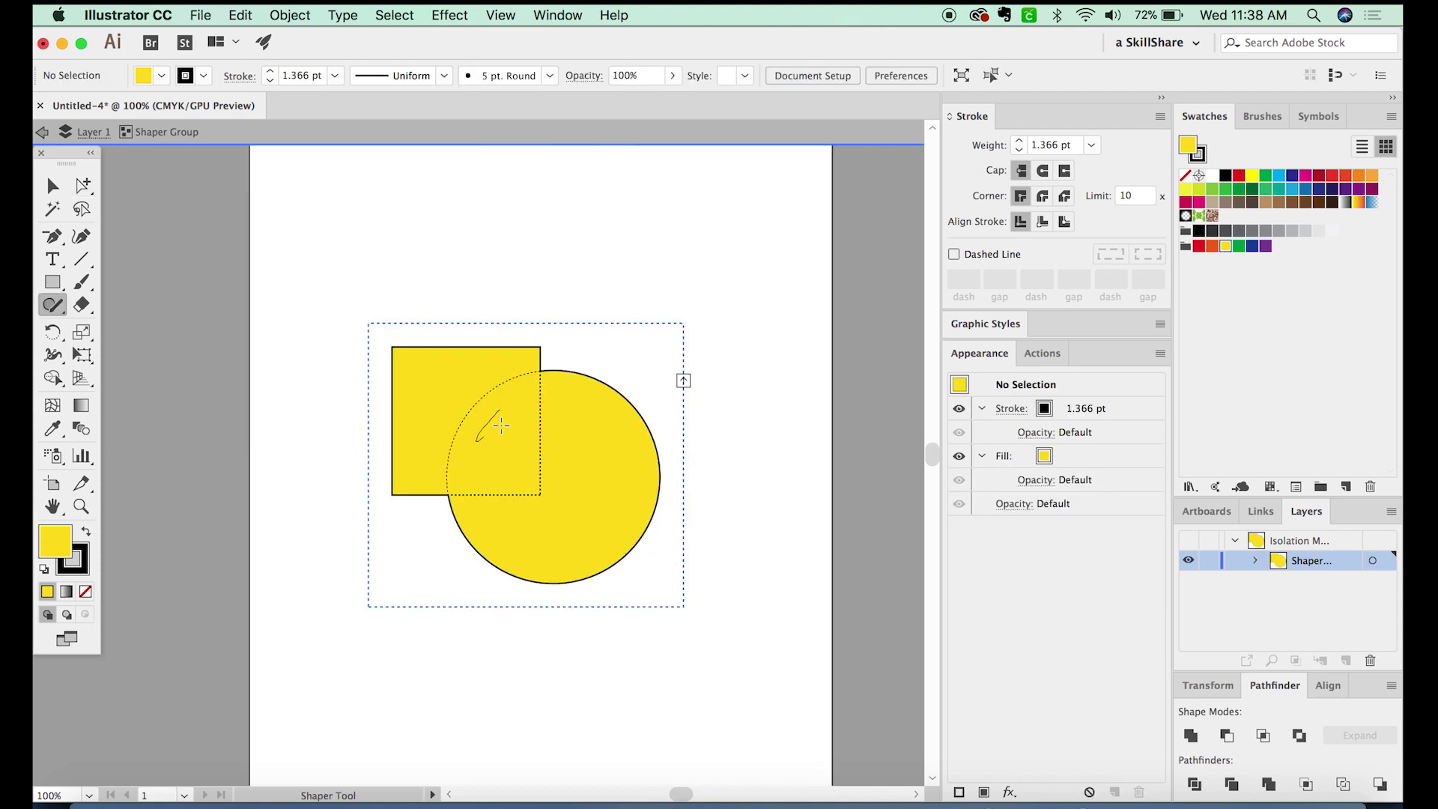
Step: Punch out the square-circle overlap to white and reposition the circle below-left of the square
left_click_drag(501, 426, 506, 465)
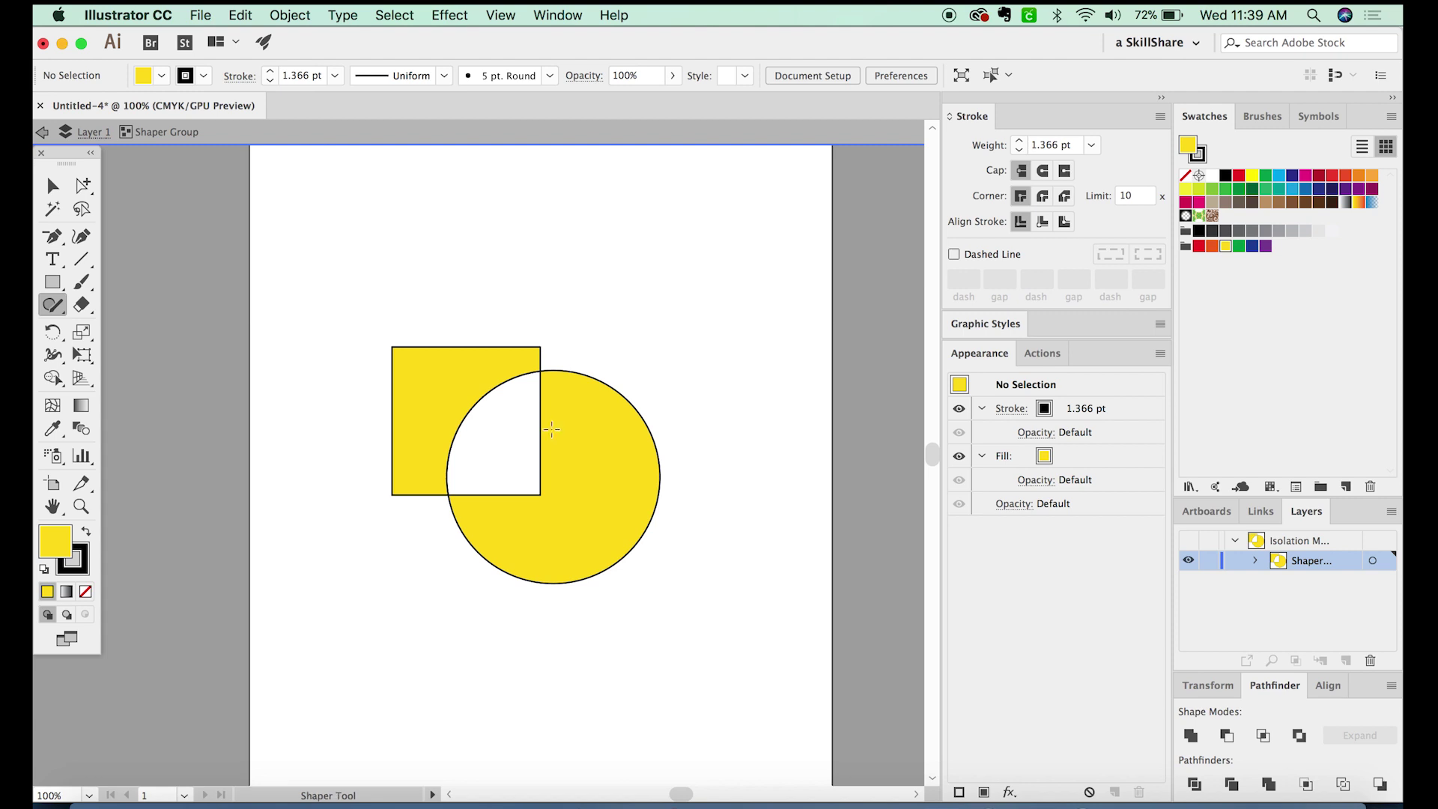
key("v")
left_click_drag(576, 533, 453, 562)
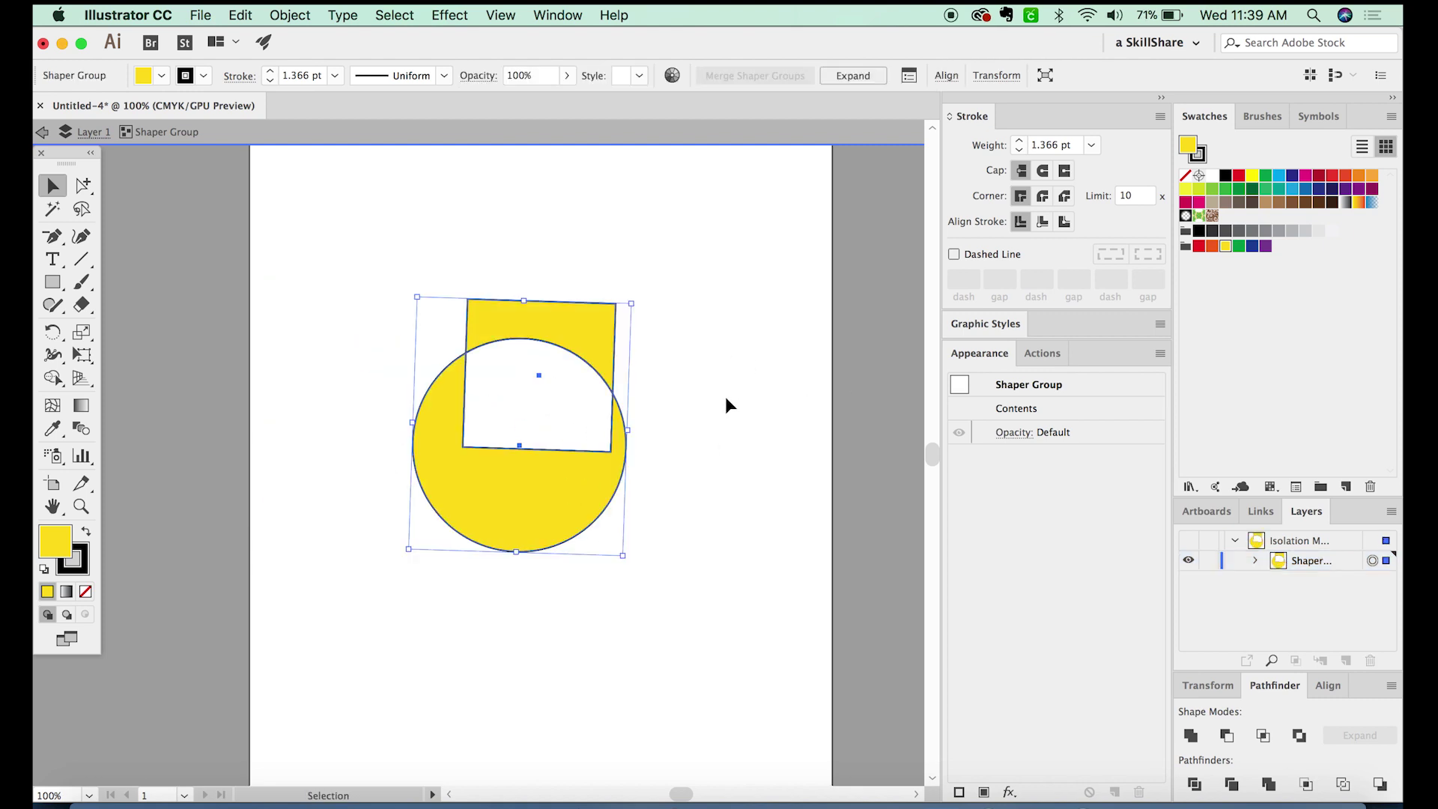
left_click(726, 404)
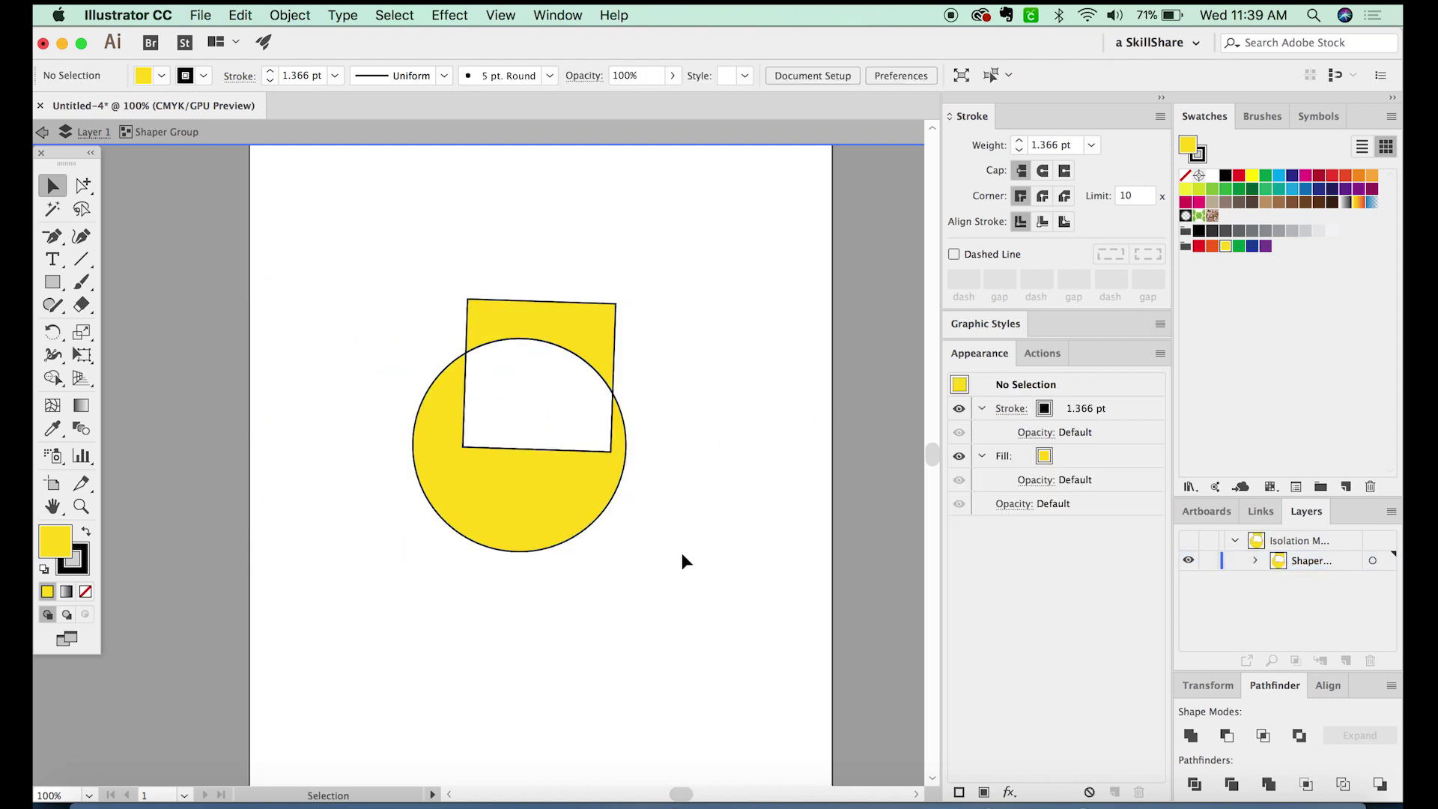
left_click_drag(626, 610, 550, 533)
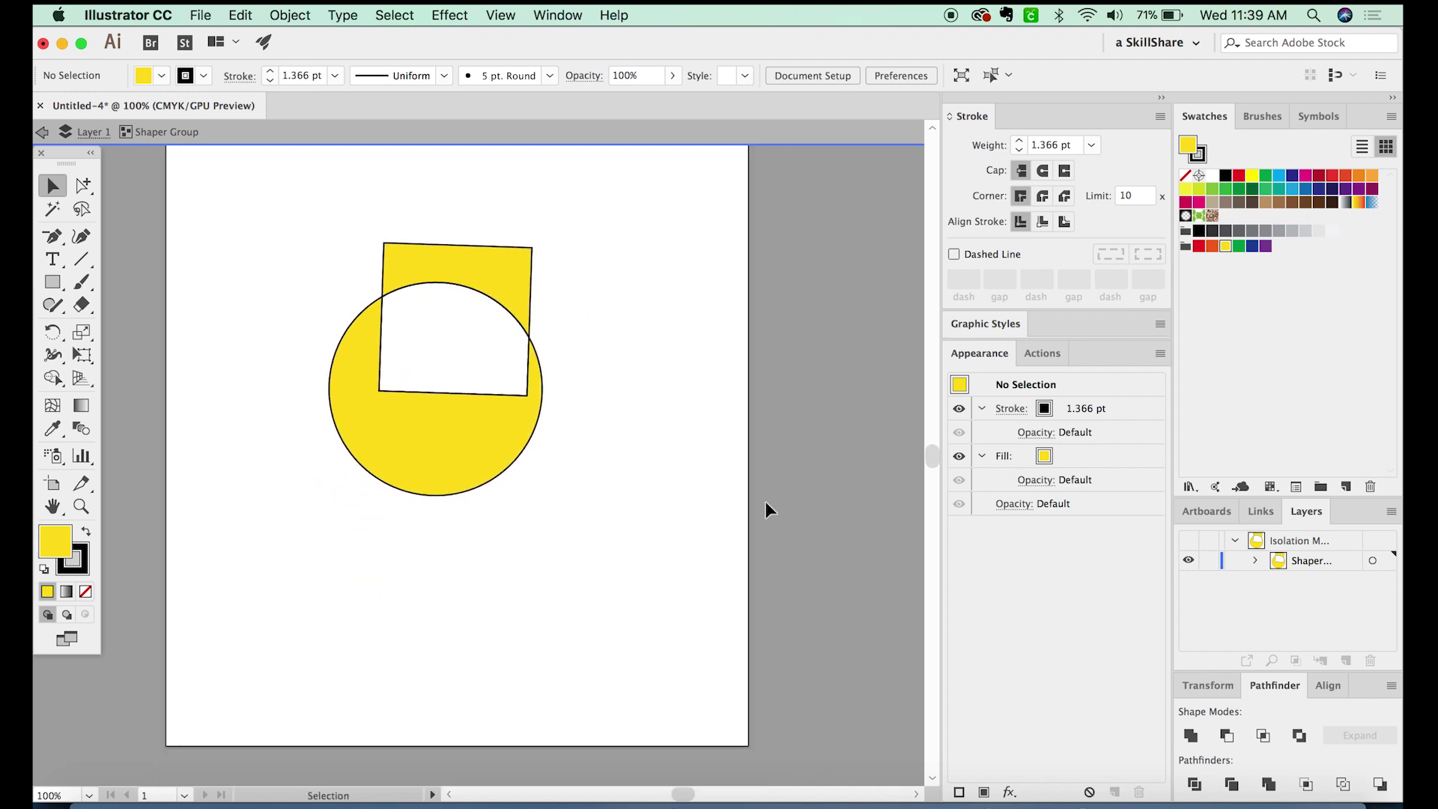